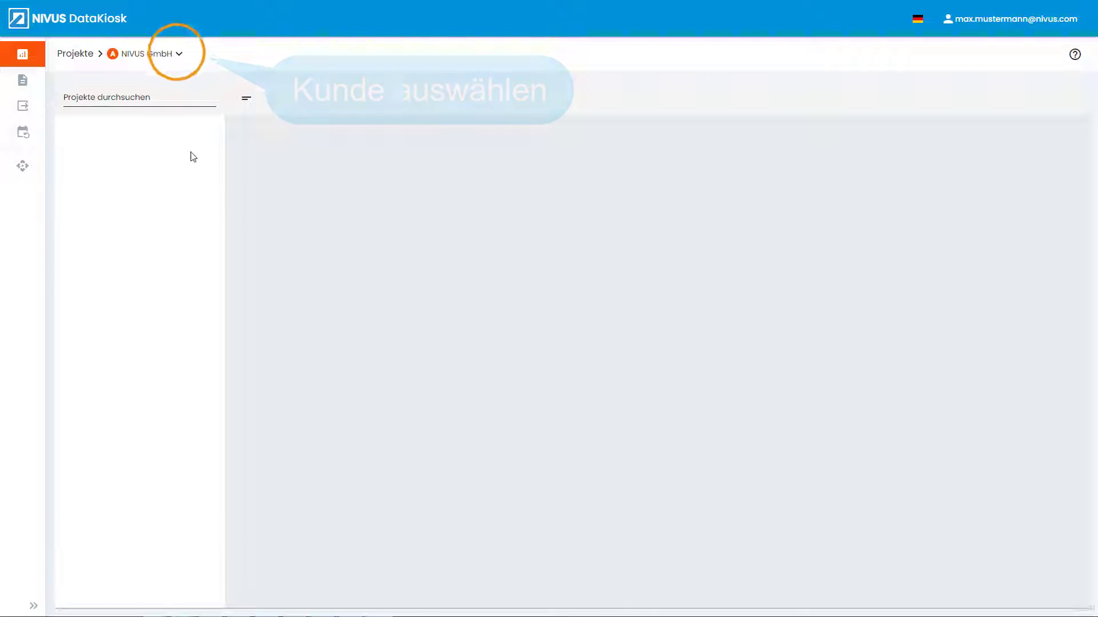
Step: Switch to the NIVUS GmbH customer and begin a new template under Exportvorlagen
{"action": "left_click", "coordinate": [178, 55]}
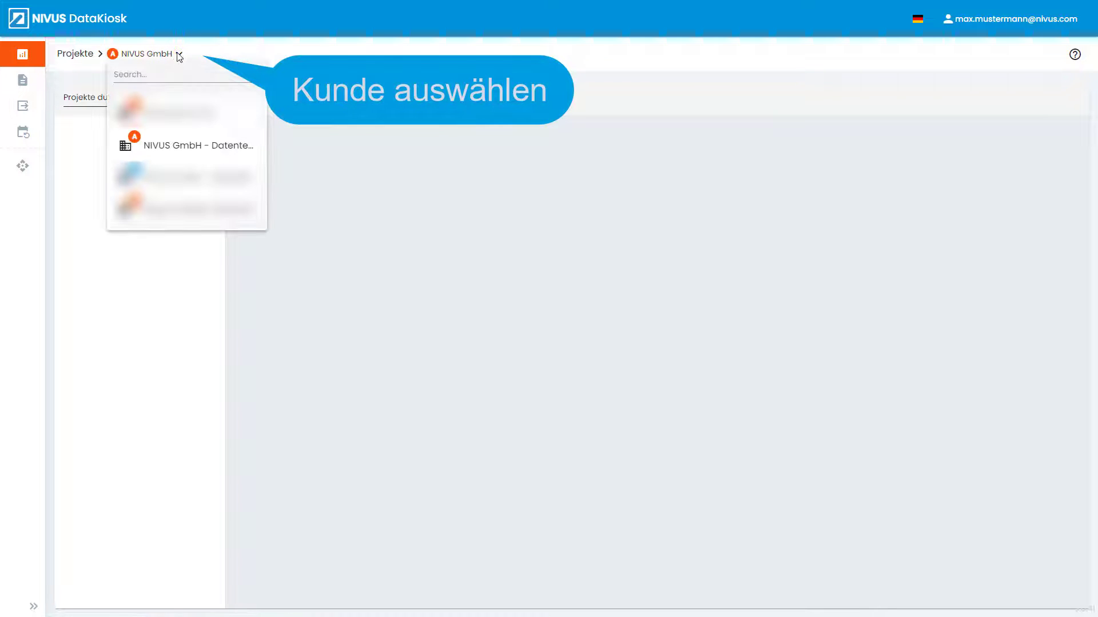
{"action": "left_click", "coordinate": [231, 146]}
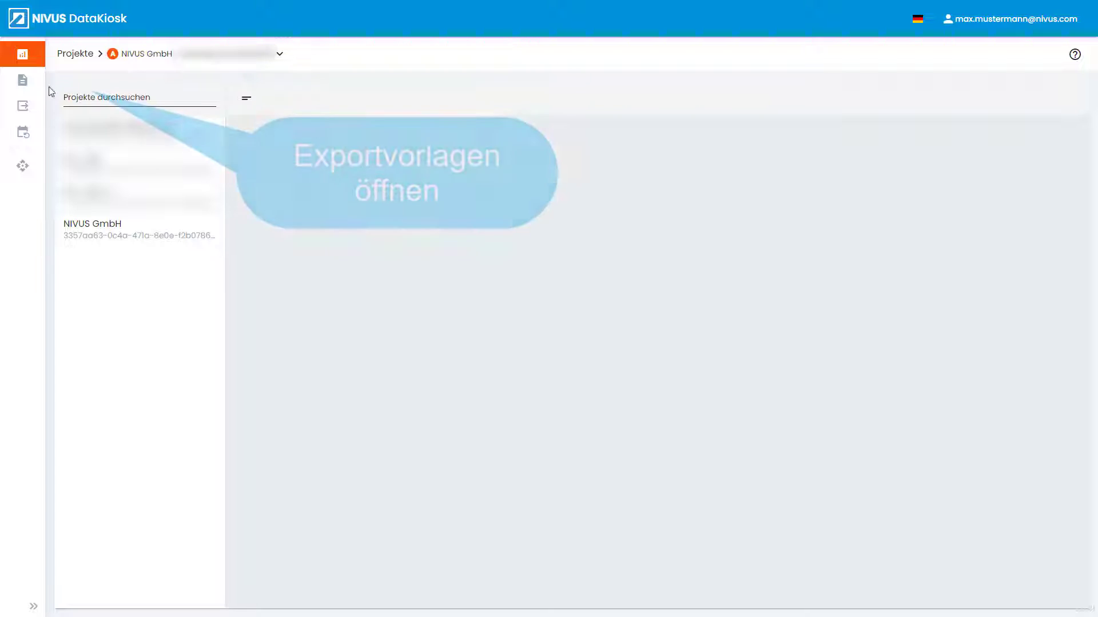
{"action": "left_click", "coordinate": [33, 82]}
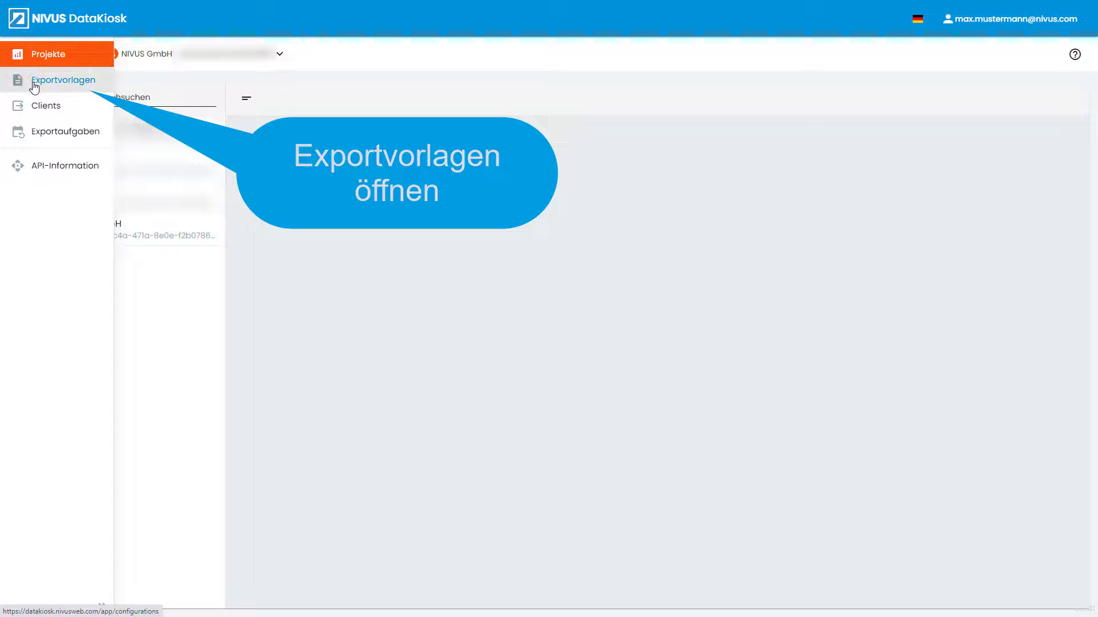
{"action": "left_click", "coordinate": [161, 127]}
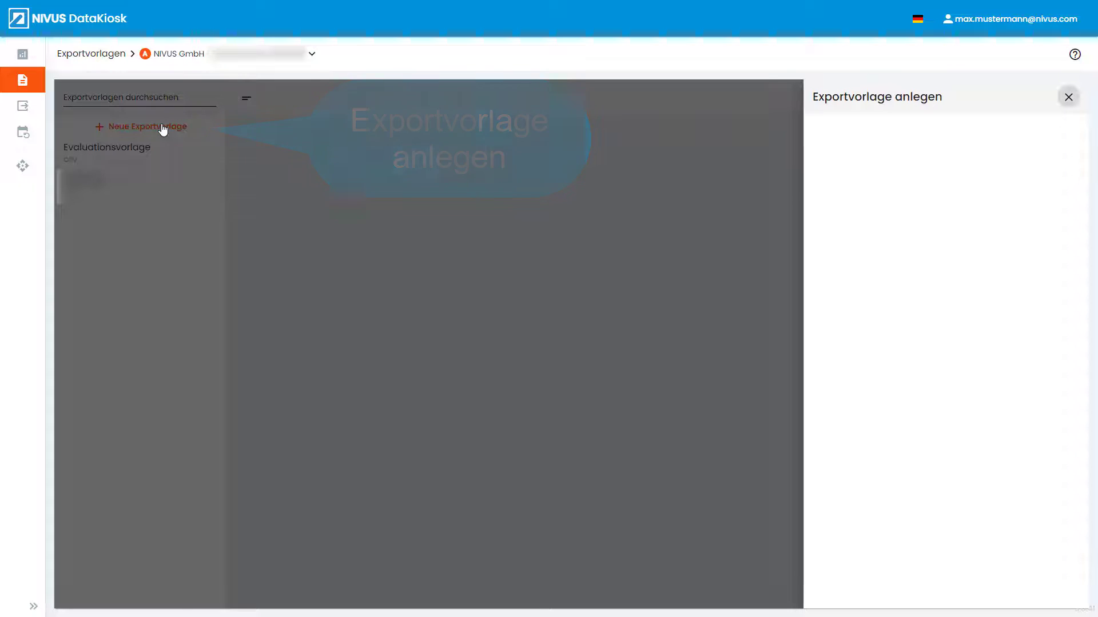
Step: Name the template 'Neue Exportvorlage' and set its file format to json
{"action": "left_click", "coordinate": [823, 140]}
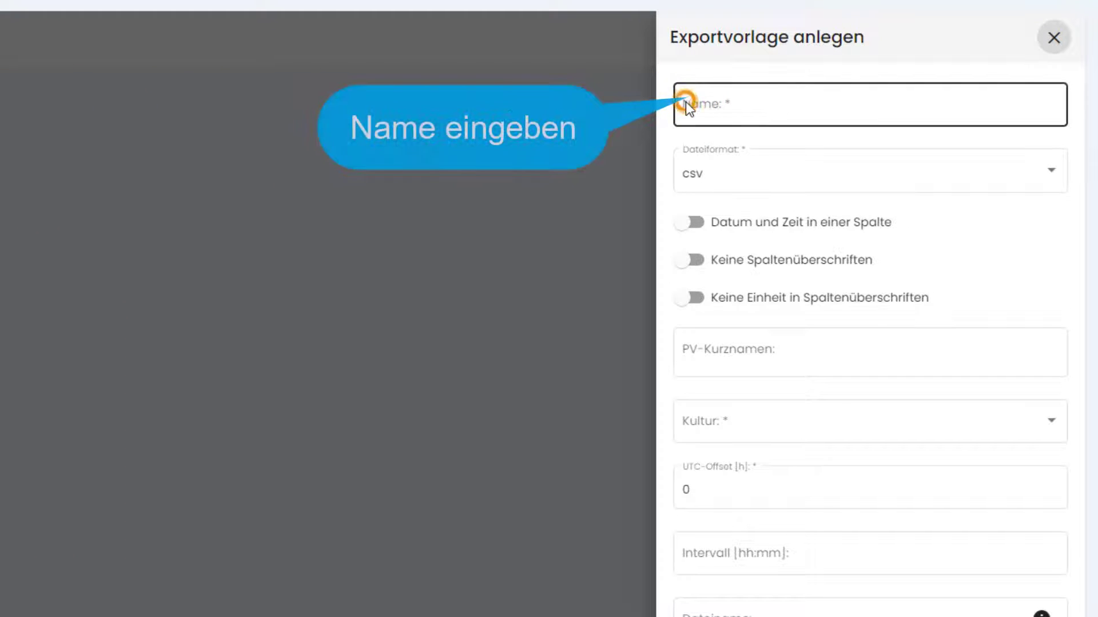
{"action": "left_click", "coordinate": [852, 108]}
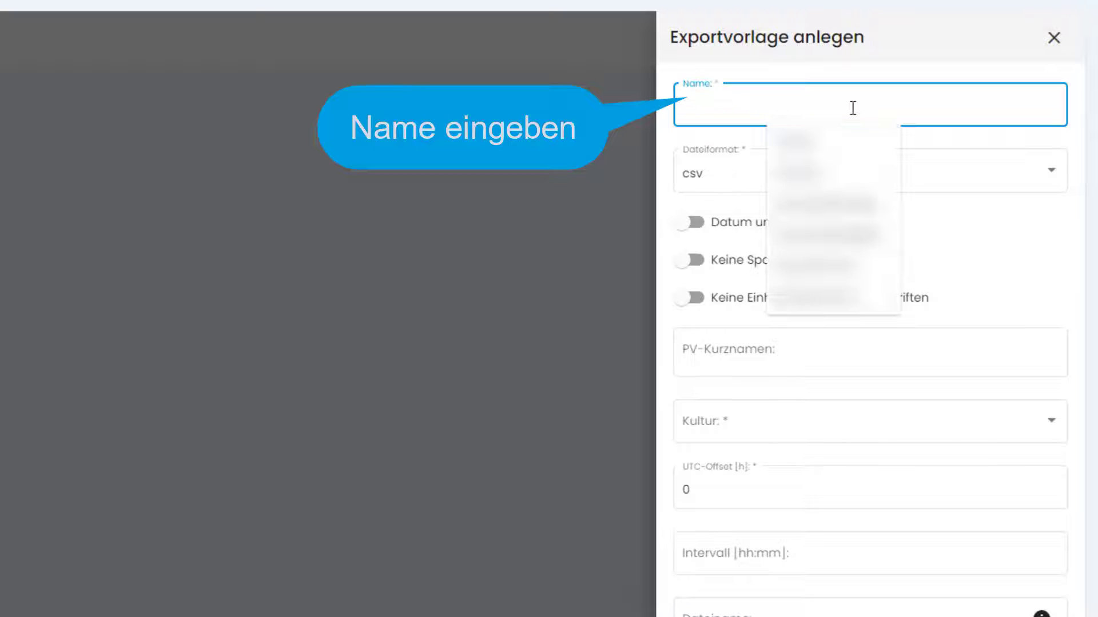
{"action": "type", "text": "Neue"}
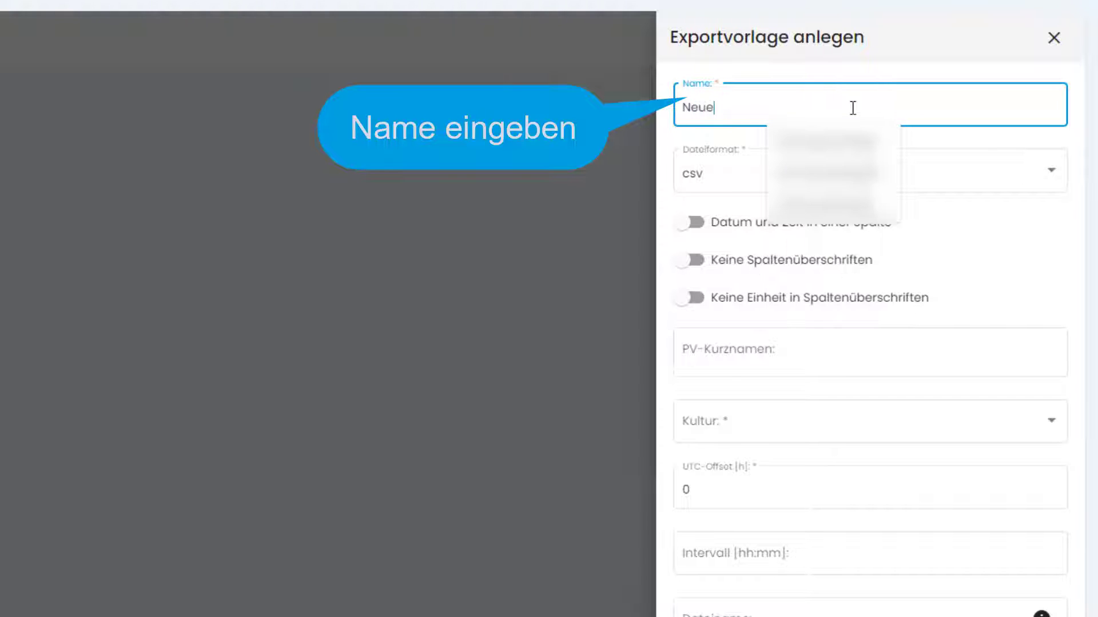
{"action": "type", "text": " Exportvorlage"}
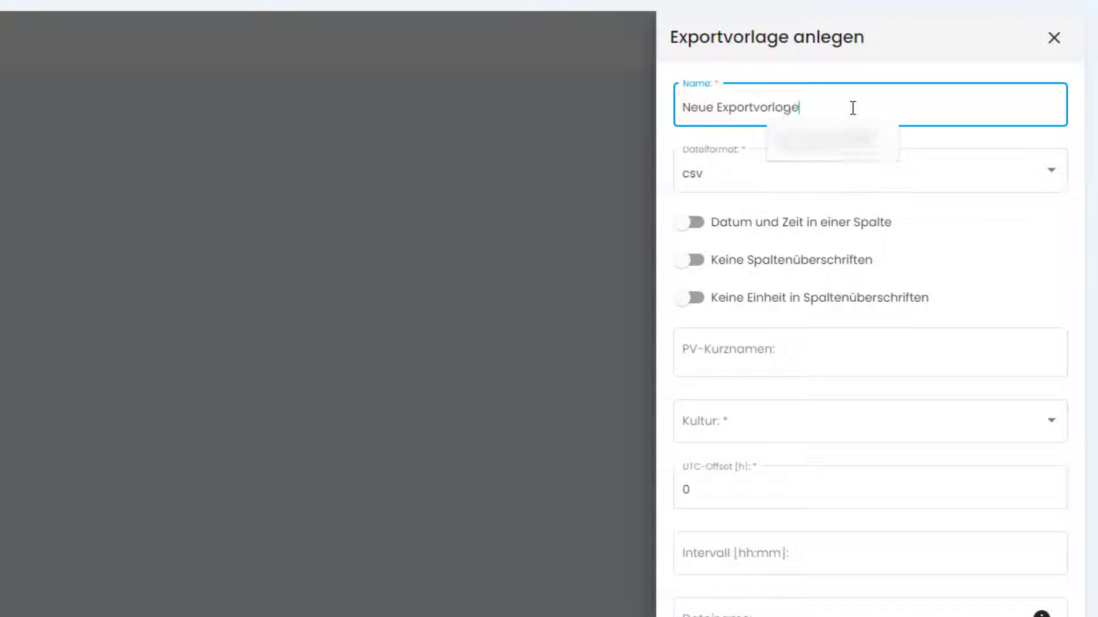
{"action": "left_click", "coordinate": [830, 174]}
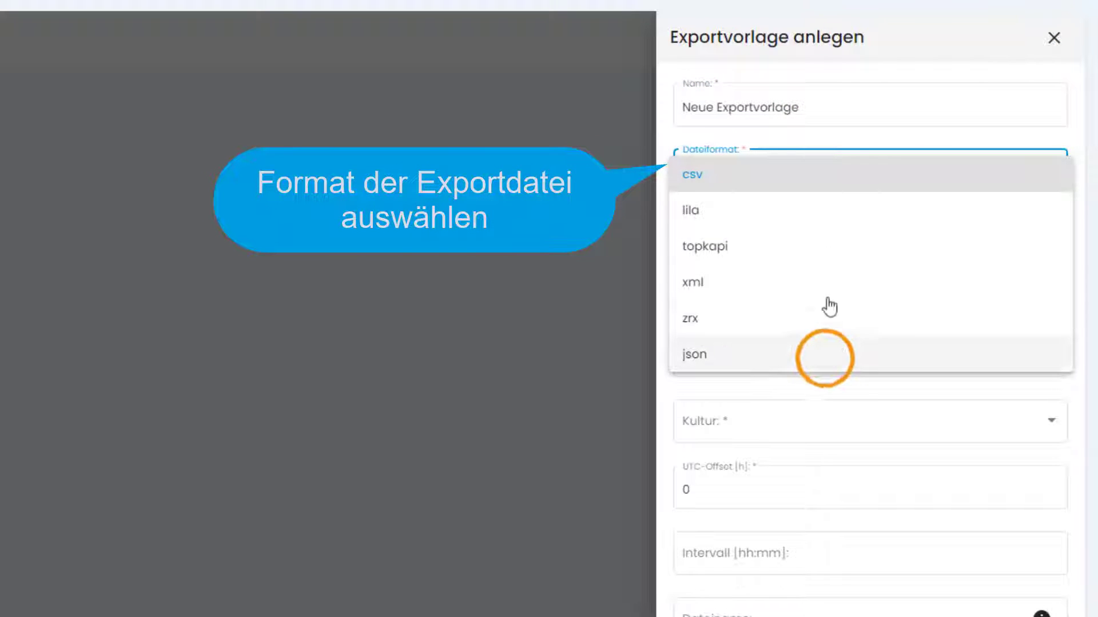
{"action": "left_click", "coordinate": [825, 357]}
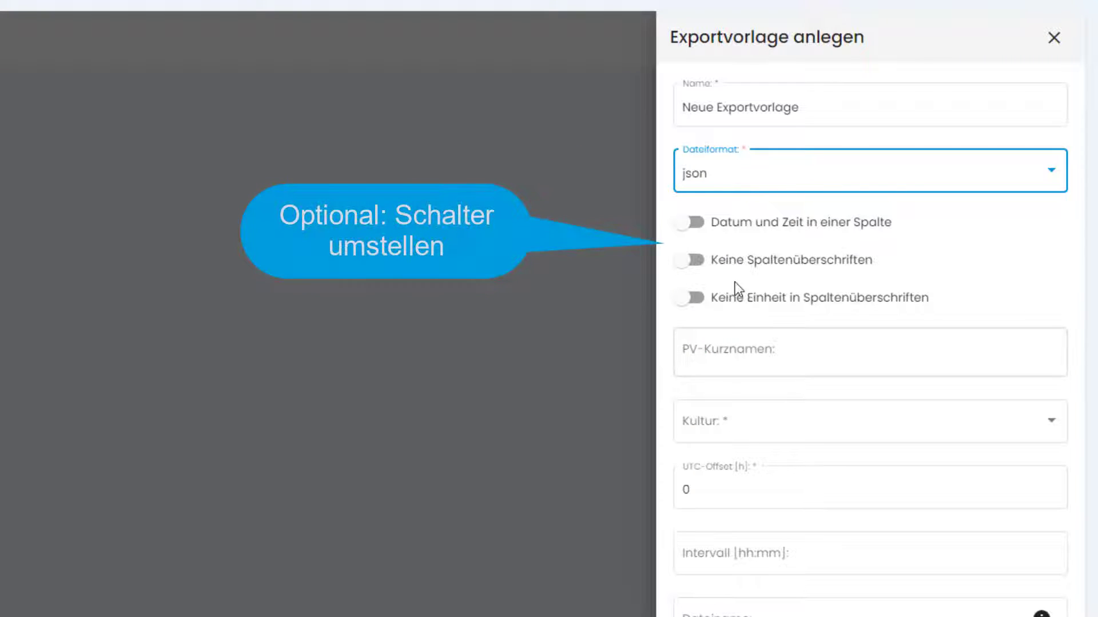
Step: Preselect the process variables AI0 Curr, AI1 Curr and DIN0 in PV-Kurznamen
{"action": "left_click", "coordinate": [706, 342]}
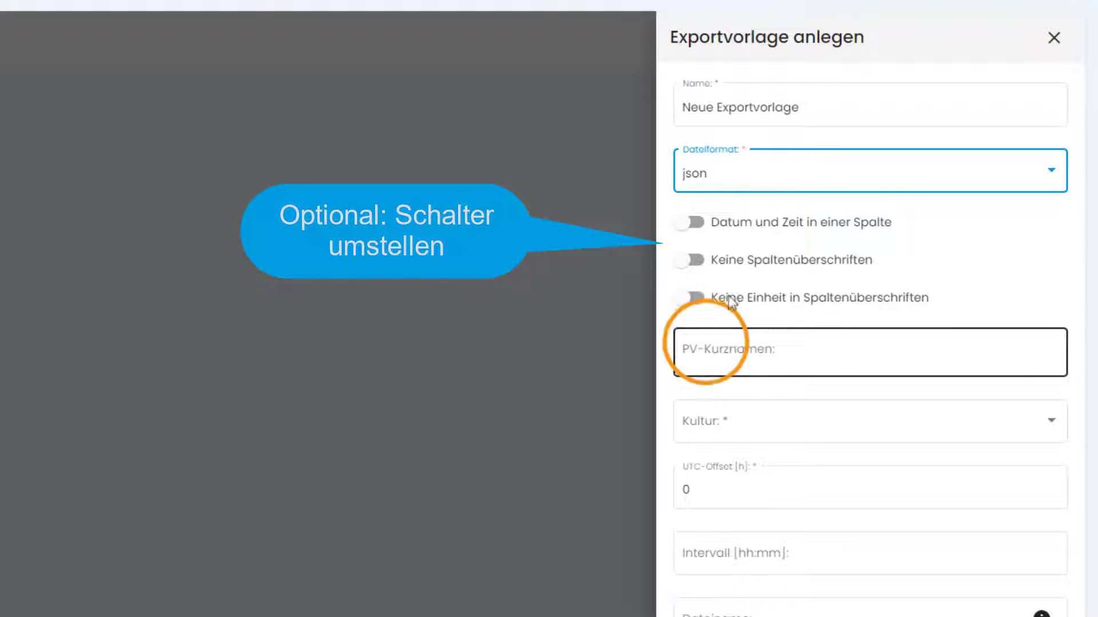
{"action": "left_click", "coordinate": [705, 342]}
{"action": "left_click", "coordinate": [718, 398]}
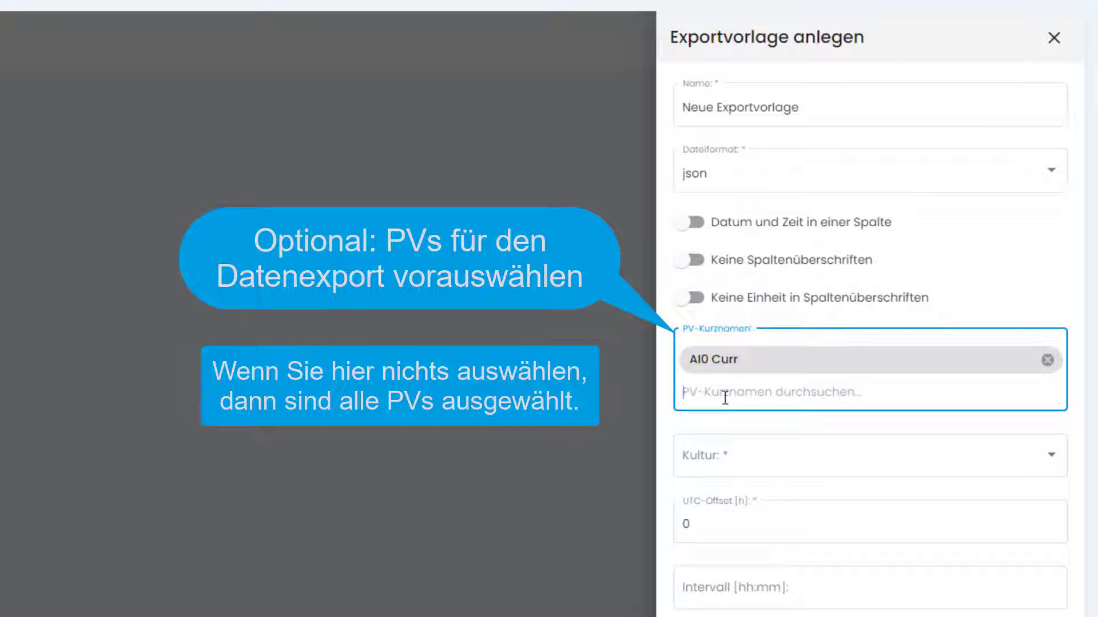
{"action": "type", "text": "A"}
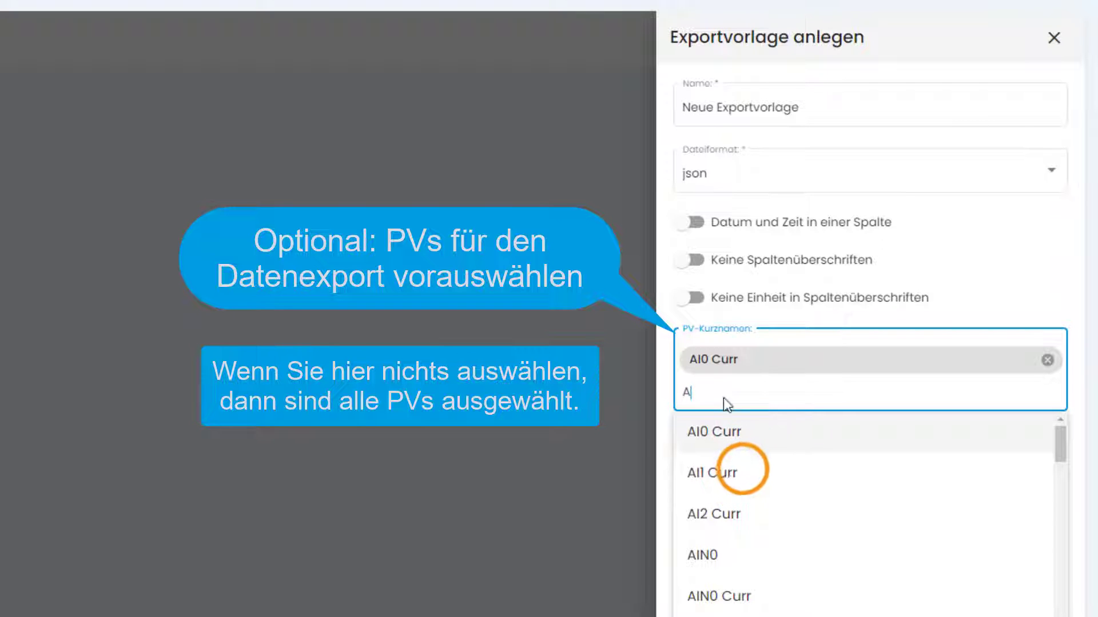
{"action": "left_click", "coordinate": [745, 476]}
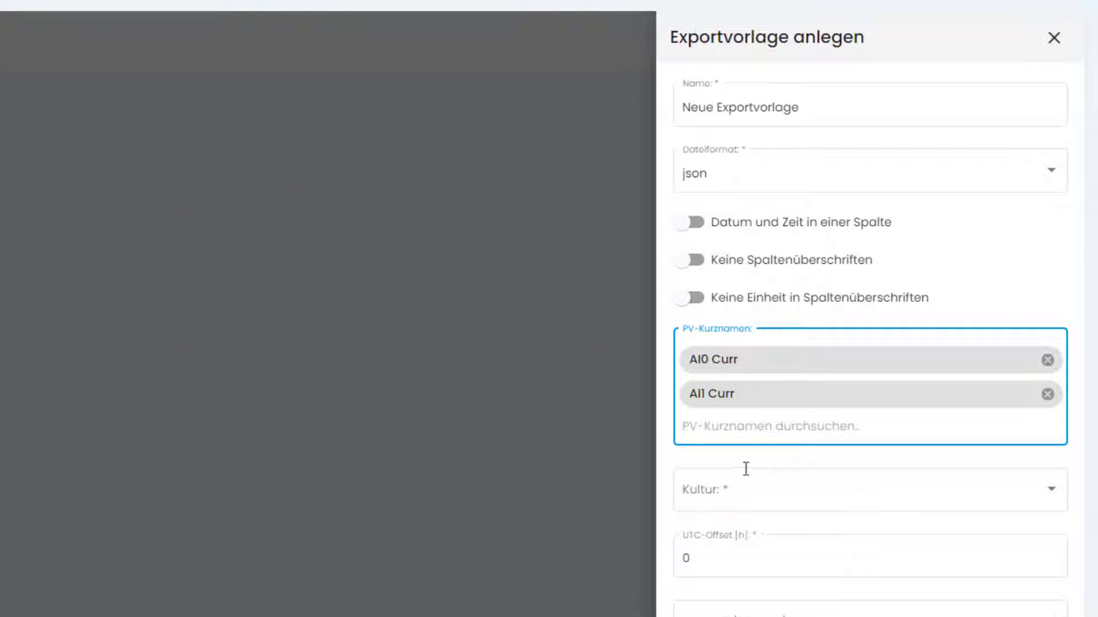
{"action": "type", "text": "D"}
{"action": "left_click", "coordinate": [753, 465]}
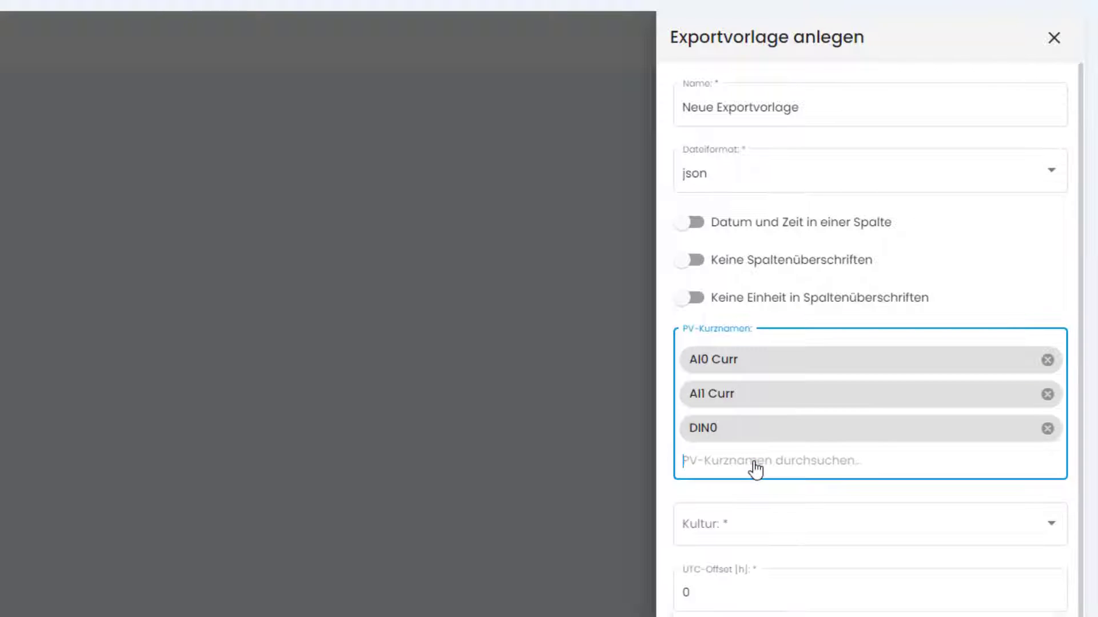
{"action": "left_click", "coordinate": [784, 538]}
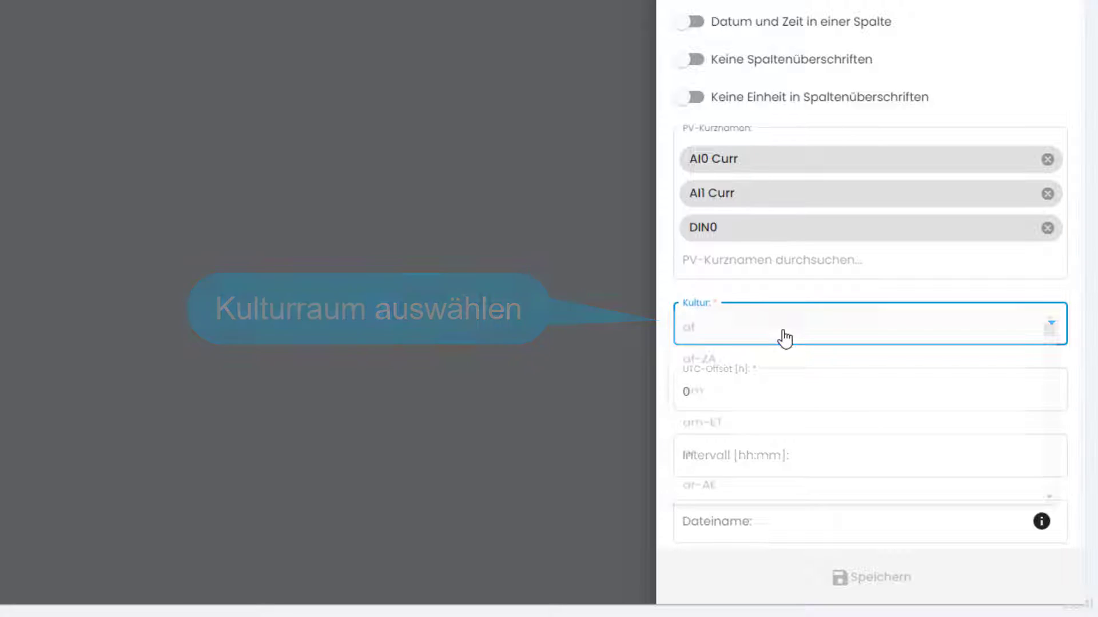
Step: Set the culture to de-DE and the UTC offset to 1
{"action": "scroll", "coordinate": [781, 360], "scroll_direction": "down", "scroll_amount": 20}
{"action": "left_click", "coordinate": [767, 433]}
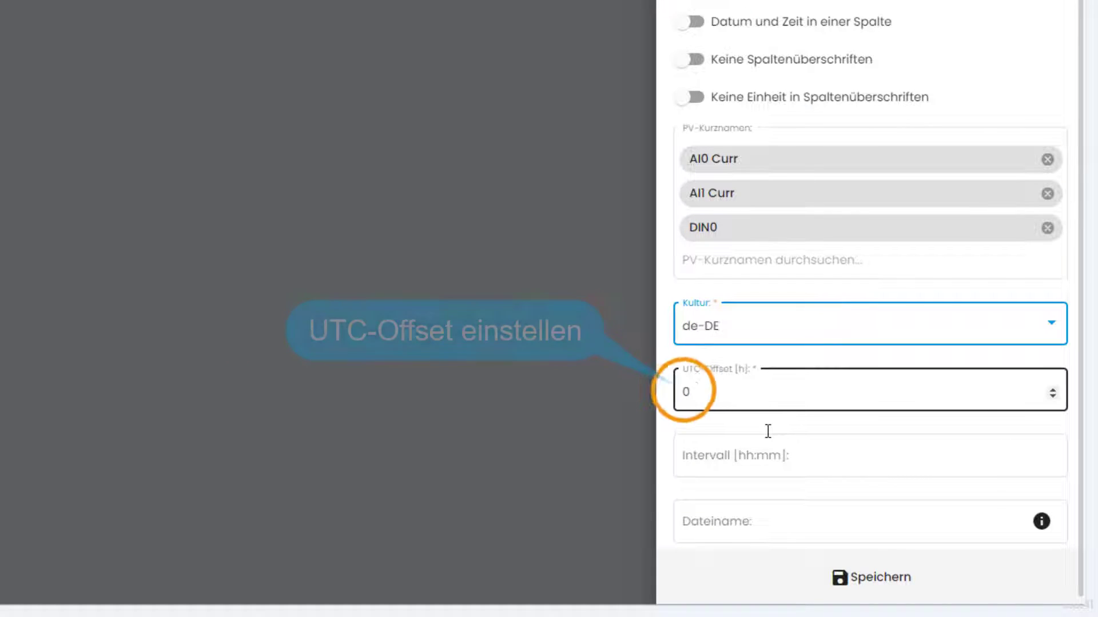
{"action": "double_click", "coordinate": [692, 393]}
{"action": "type", "text": "1"}
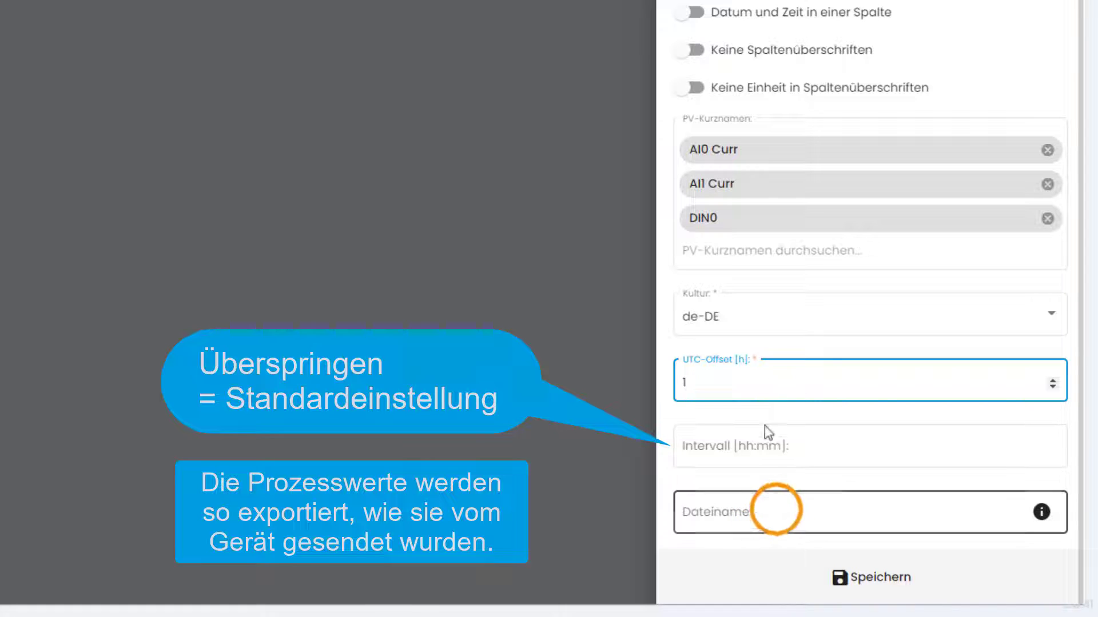
Step: Enter file name {stationName}_{from:yyyyMMdd}_{to:yyyyMMdd} and save the template
{"action": "left_click", "coordinate": [776, 510]}
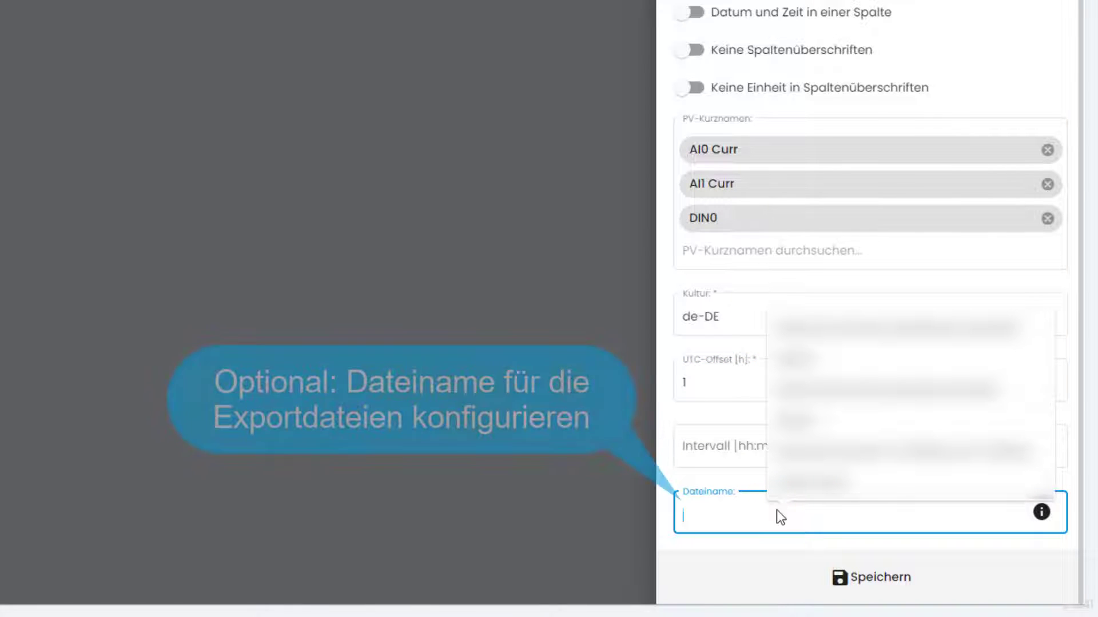
{"action": "type", "text": "{stationNam"}
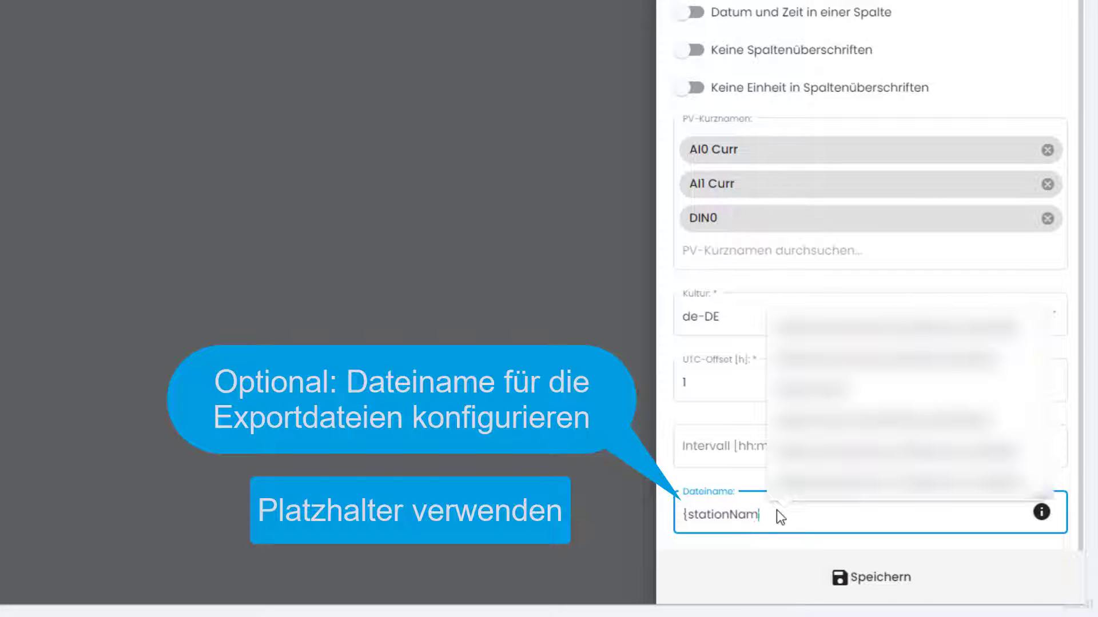
{"action": "type", "text": "e}_Nfrom:"}
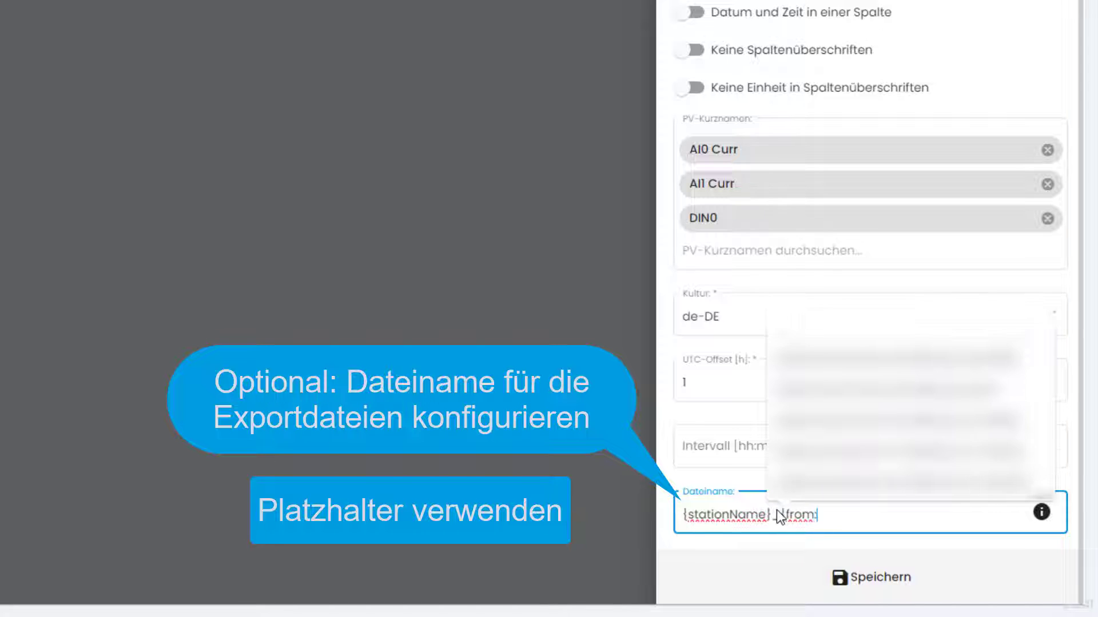
{"action": "type", "text": "yyyyMMdd}_{to:yyyyMMdd}"}
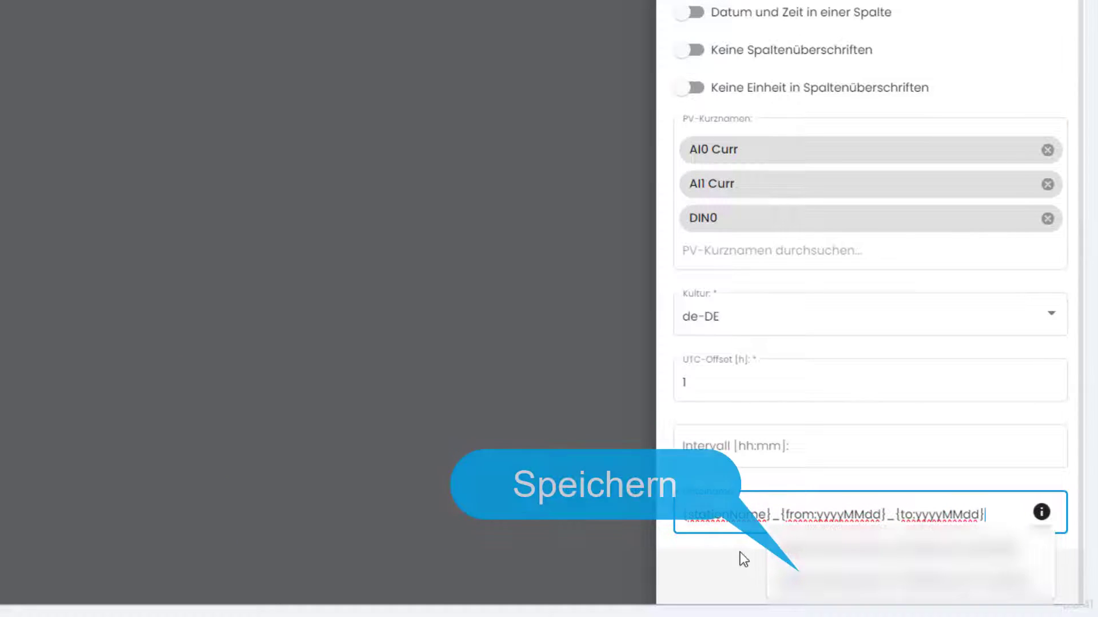
{"action": "left_click", "coordinate": [1066, 544]}
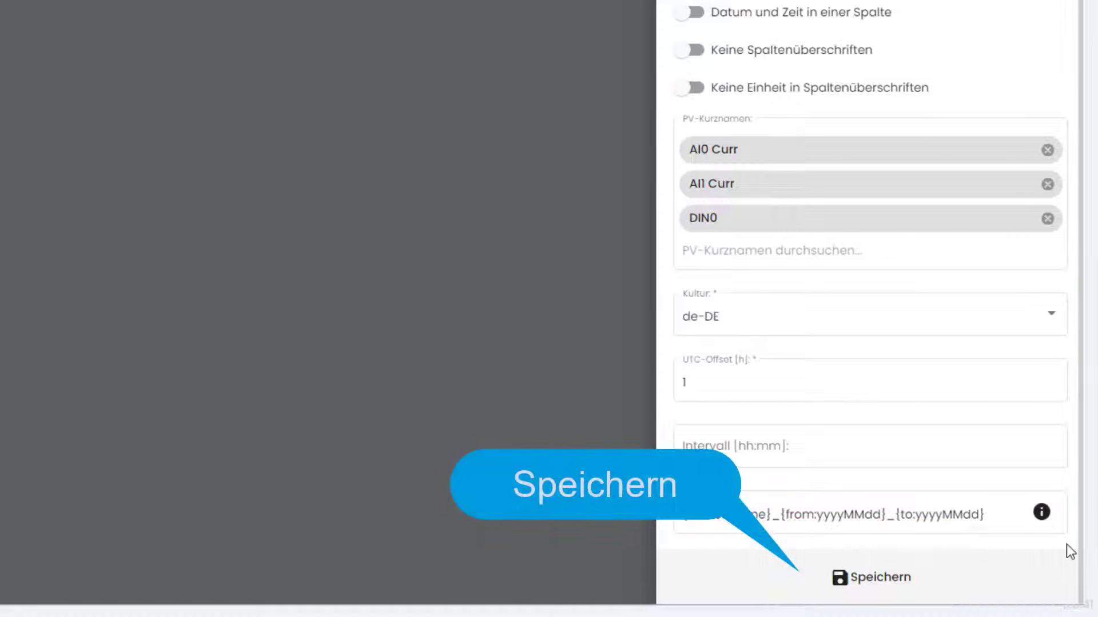
{"action": "left_click", "coordinate": [927, 577]}
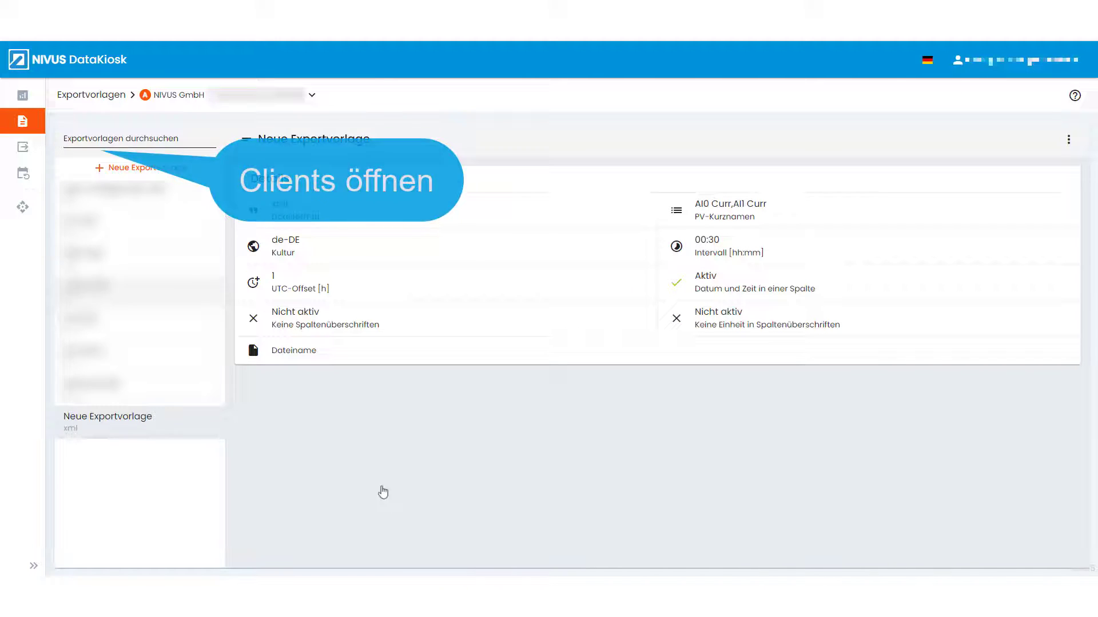
Step: In Clients, add a client named Service-Client, keeping type Service (Standard), and save
{"action": "mouse_move", "coordinate": [73, 181]}
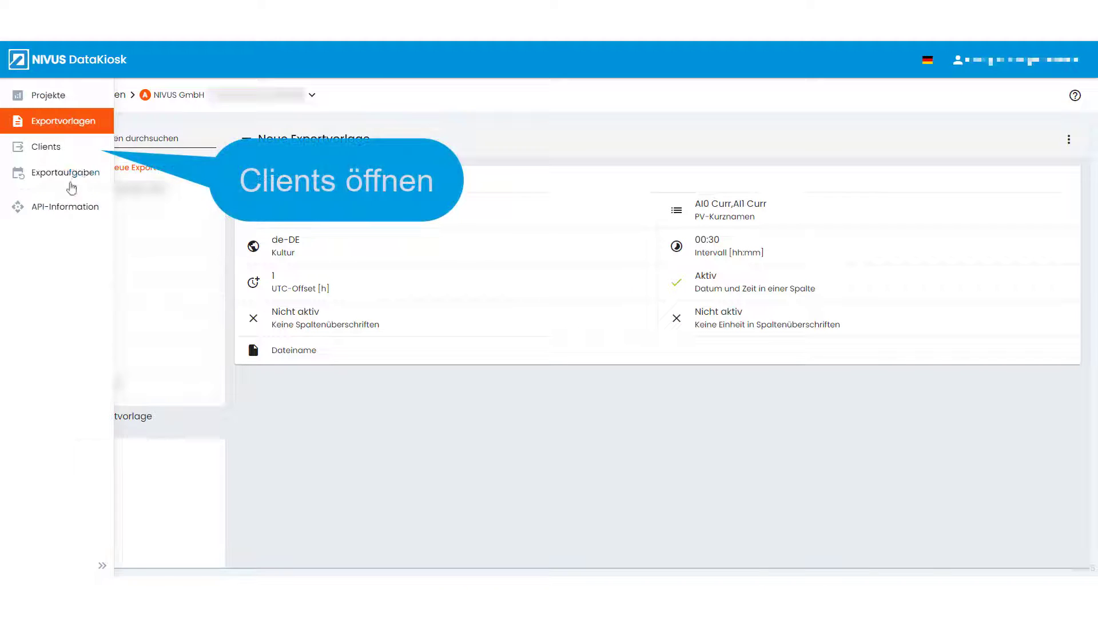
{"action": "left_click", "coordinate": [35, 147]}
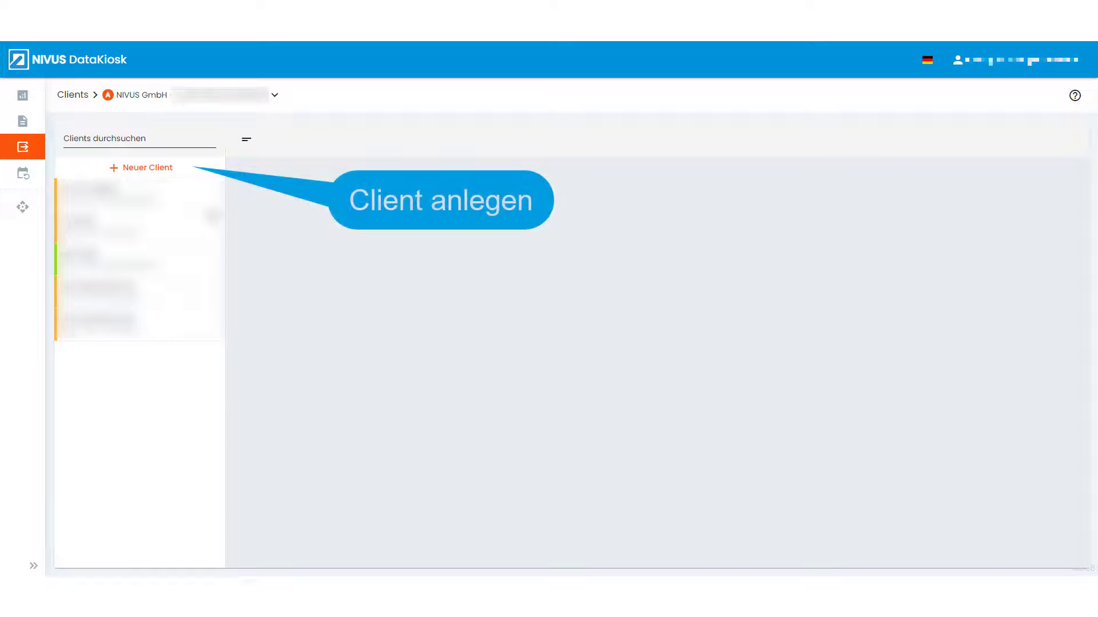
{"action": "left_click", "coordinate": [155, 167]}
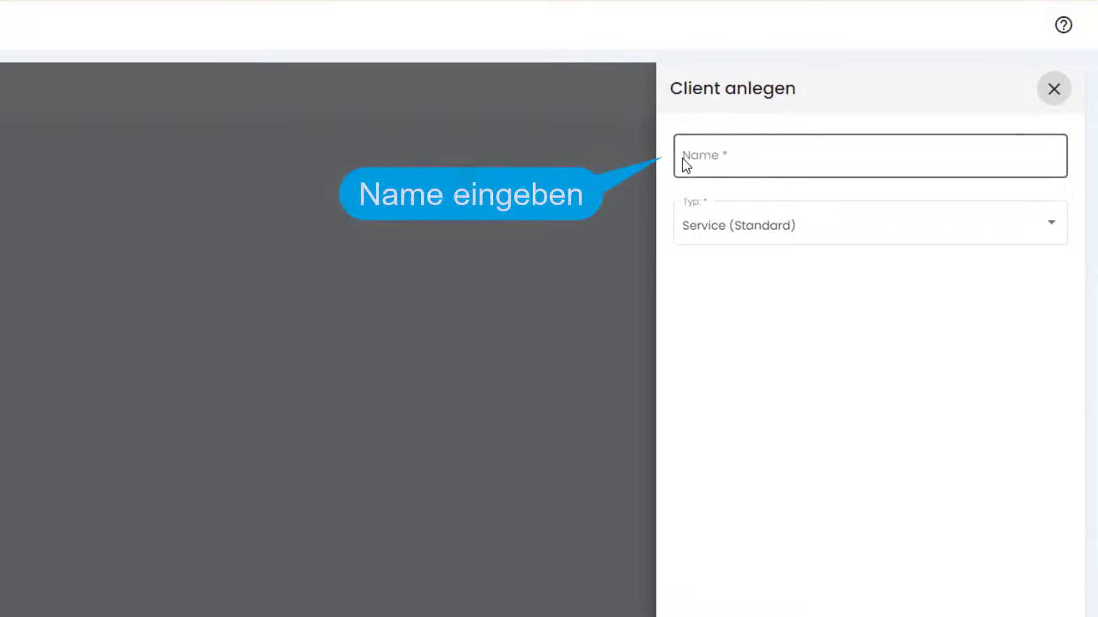
{"action": "left_click", "coordinate": [682, 159]}
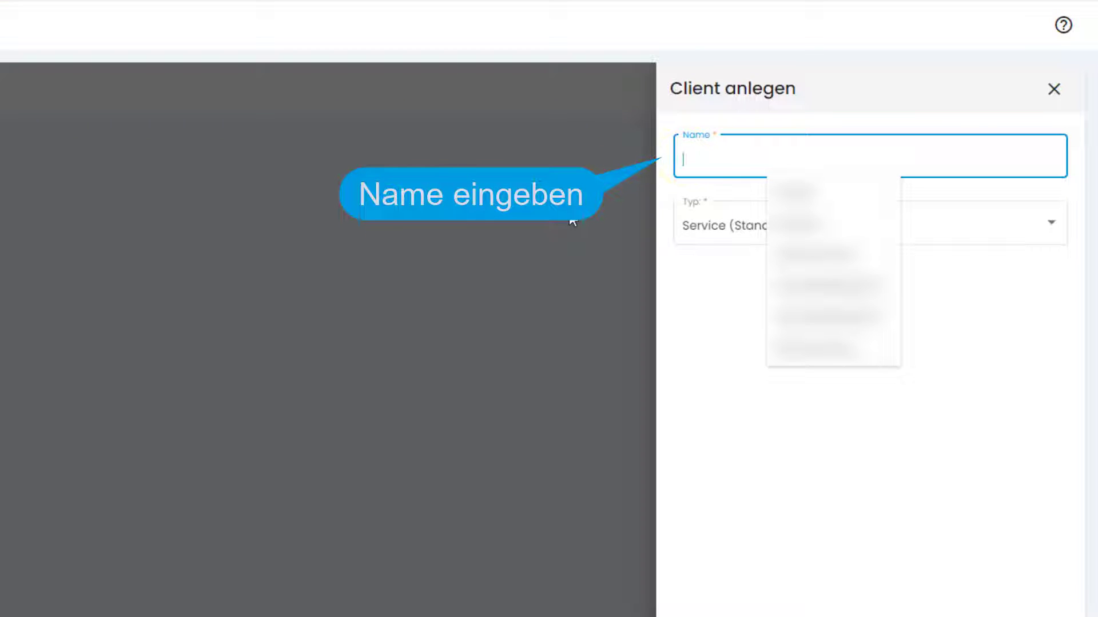
{"action": "type", "text": "Service"}
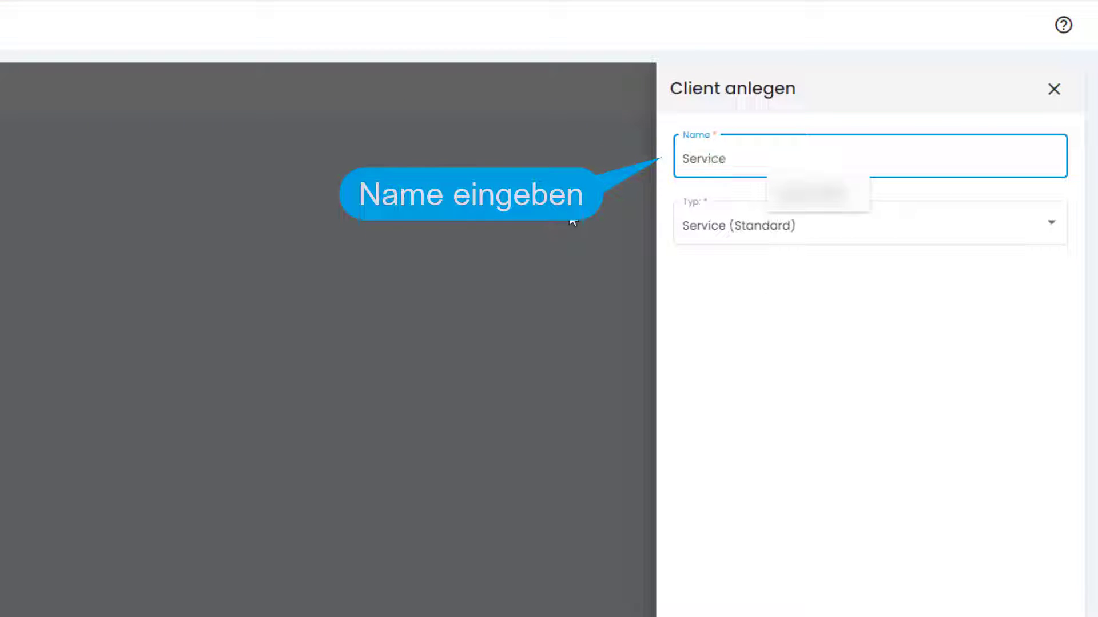
{"action": "type", "text": "-Client"}
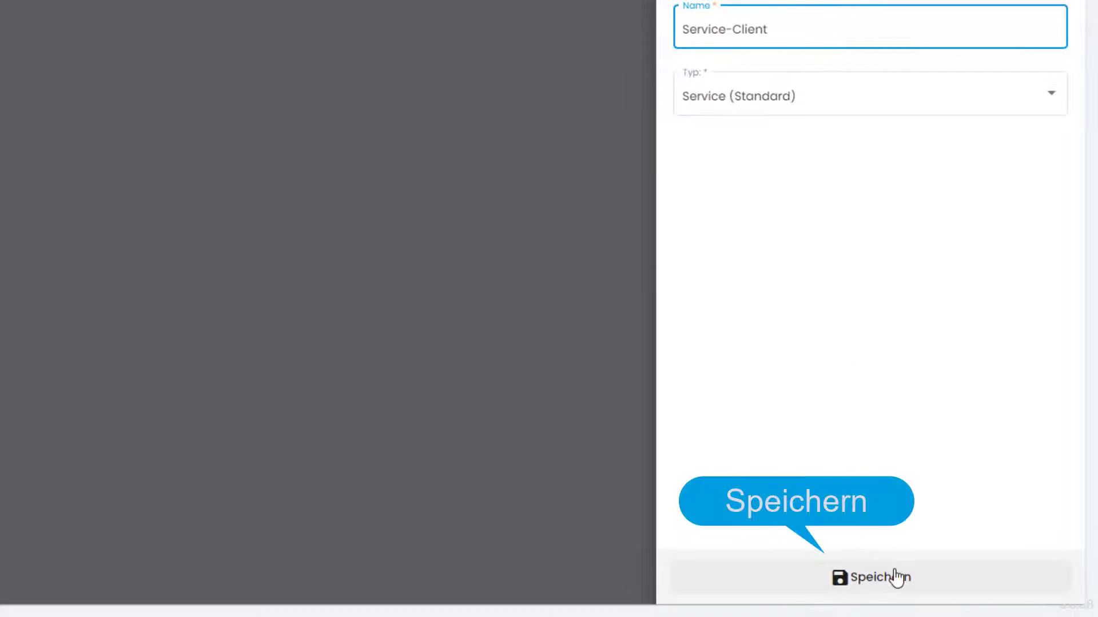
{"action": "left_click", "coordinate": [897, 577]}
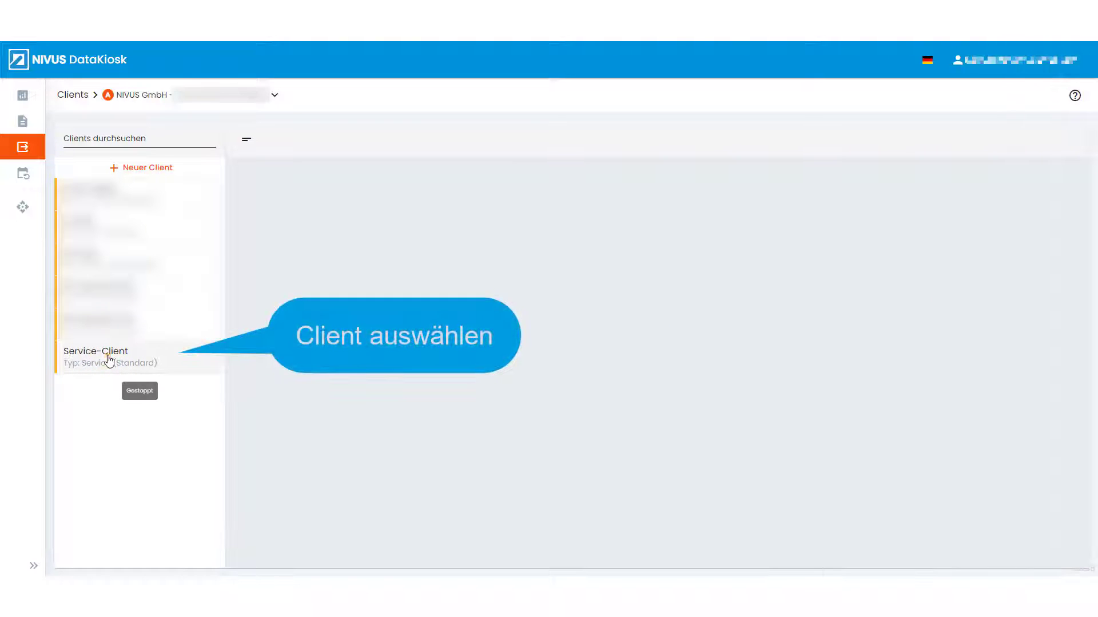
Step: Download NDKClient_Service_3.0.17.0_windows.exe from Service-Client's details and launch it
{"action": "left_click", "coordinate": [110, 360]}
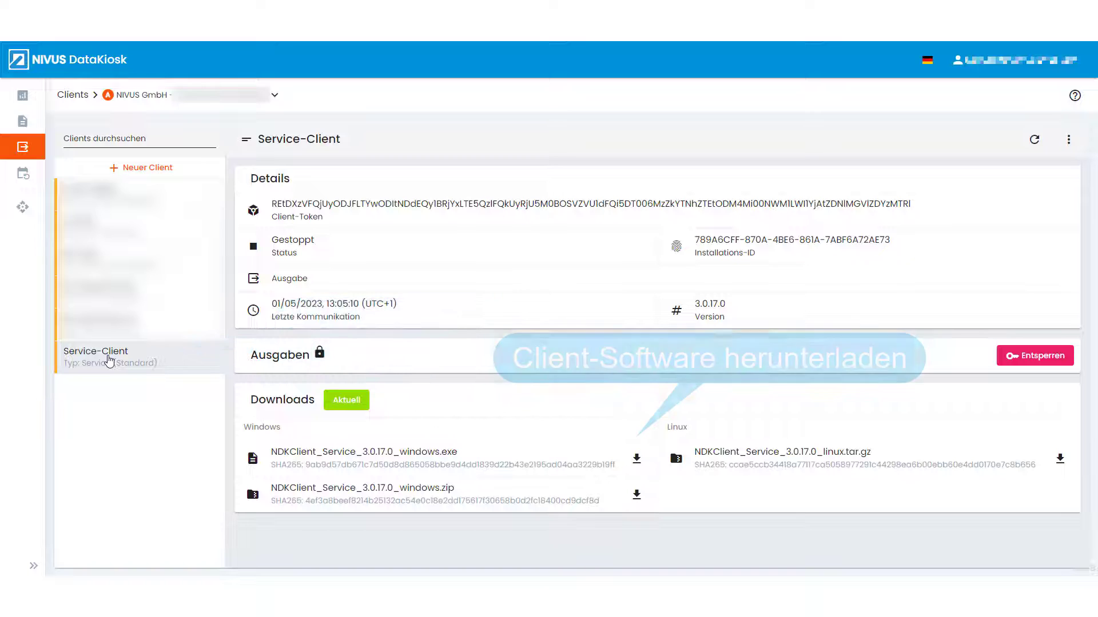
{"action": "left_click", "coordinate": [635, 459]}
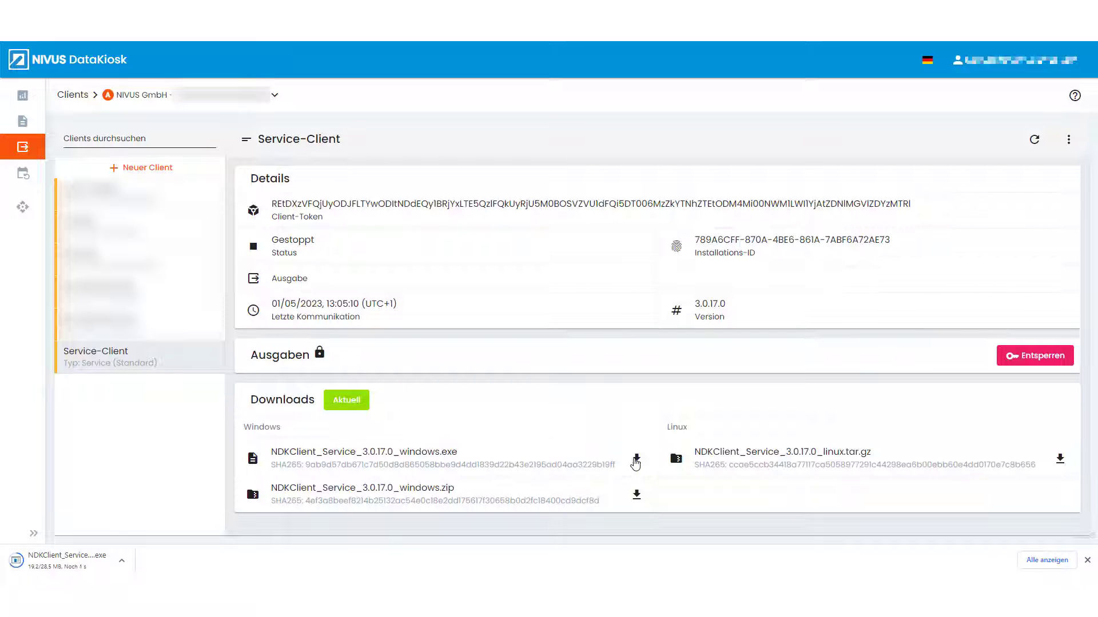
{"action": "left_click", "coordinate": [91, 566]}
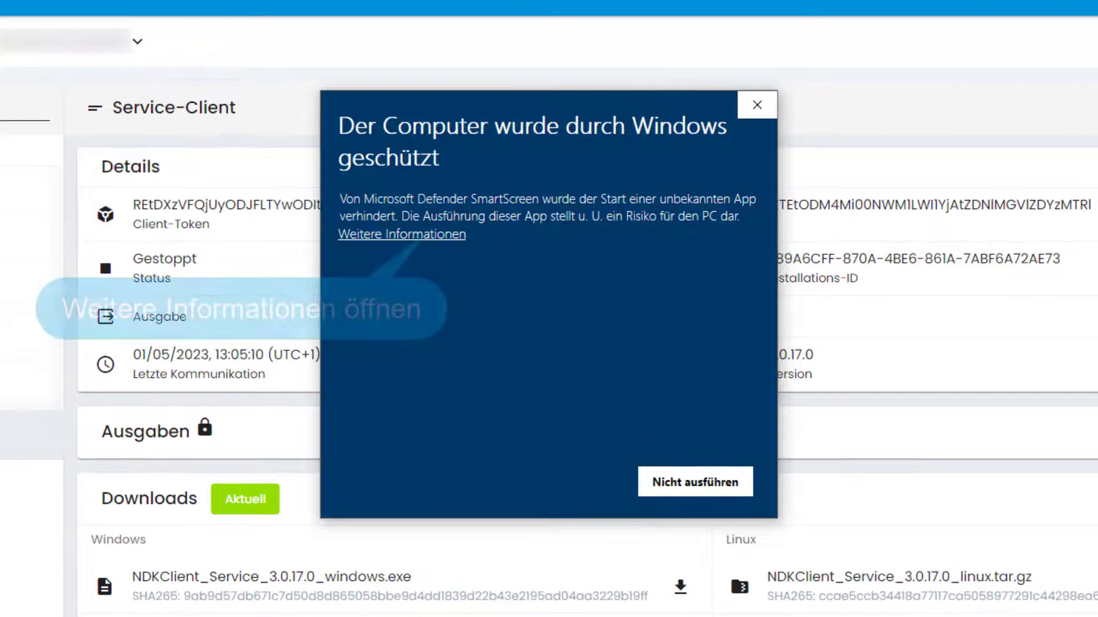
Step: Get past the SmartScreen warning with Weitere Informationen and Trotzdem ausführen
{"action": "left_click", "coordinate": [441, 235]}
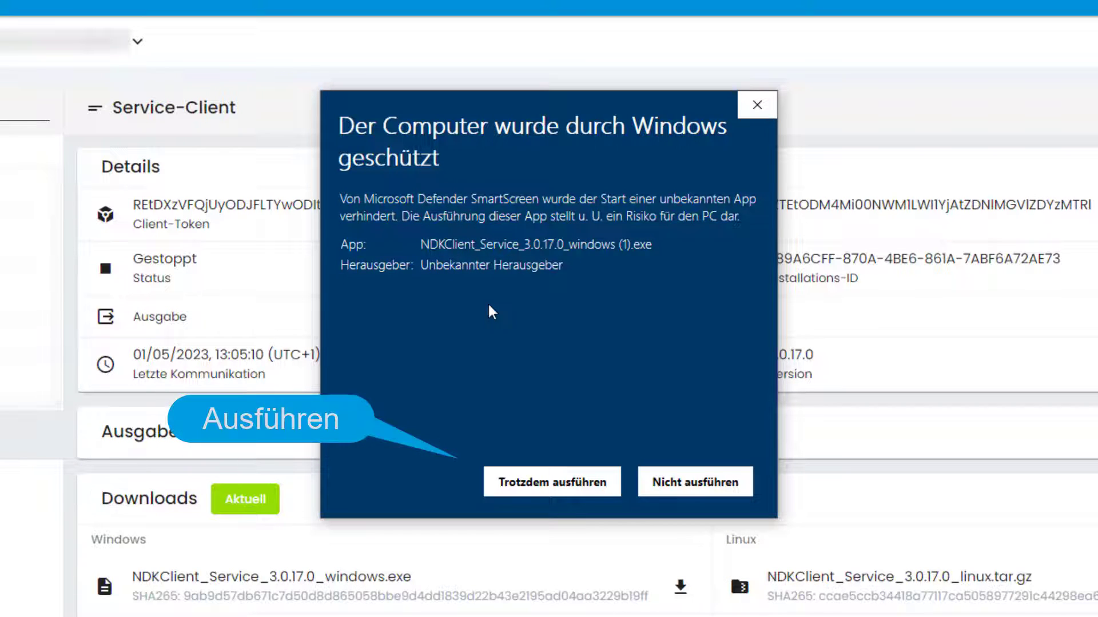
{"action": "left_click", "coordinate": [550, 484]}
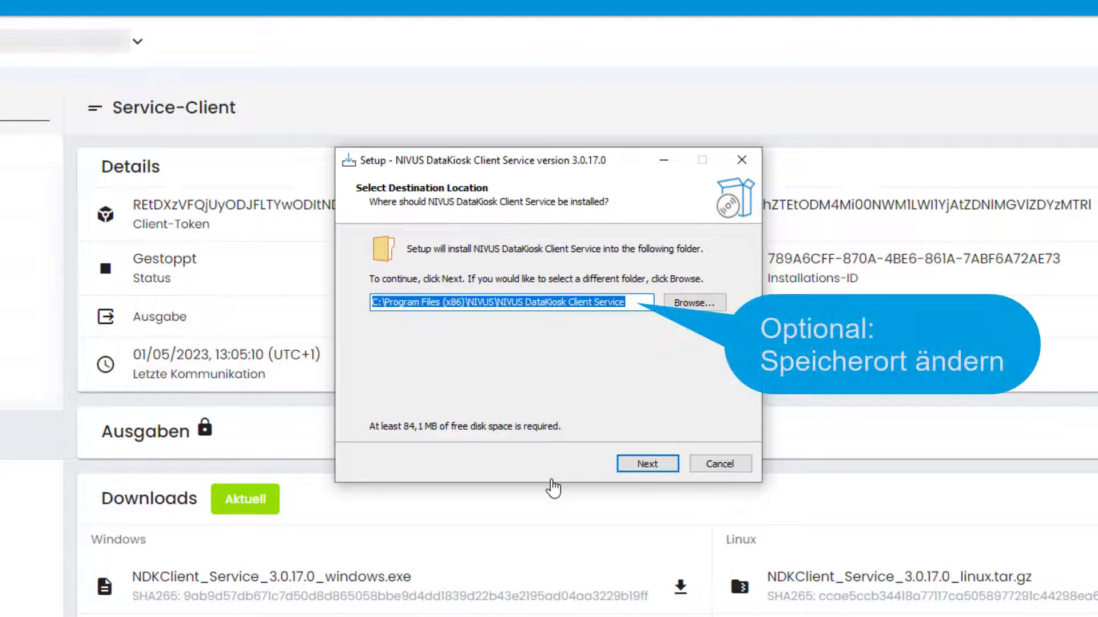
Step: Keep the default install folder, paste the Service-Client's token, and begin entering a password
{"action": "left_click", "coordinate": [640, 465]}
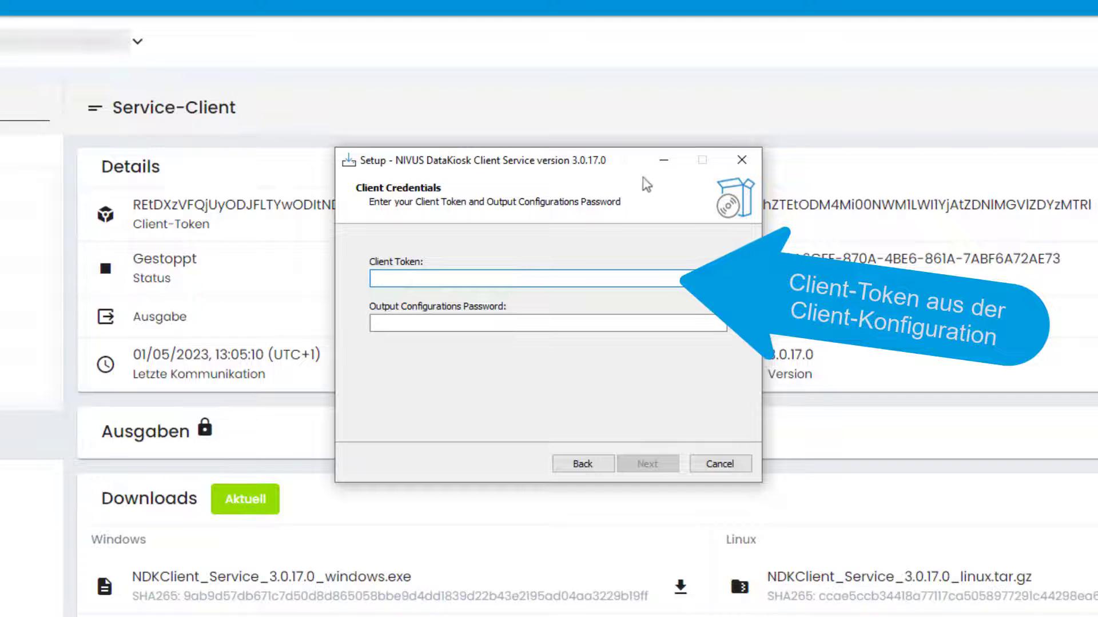
{"action": "left_click_drag", "start_coordinate": [633, 161], "coordinate": [644, 260]}
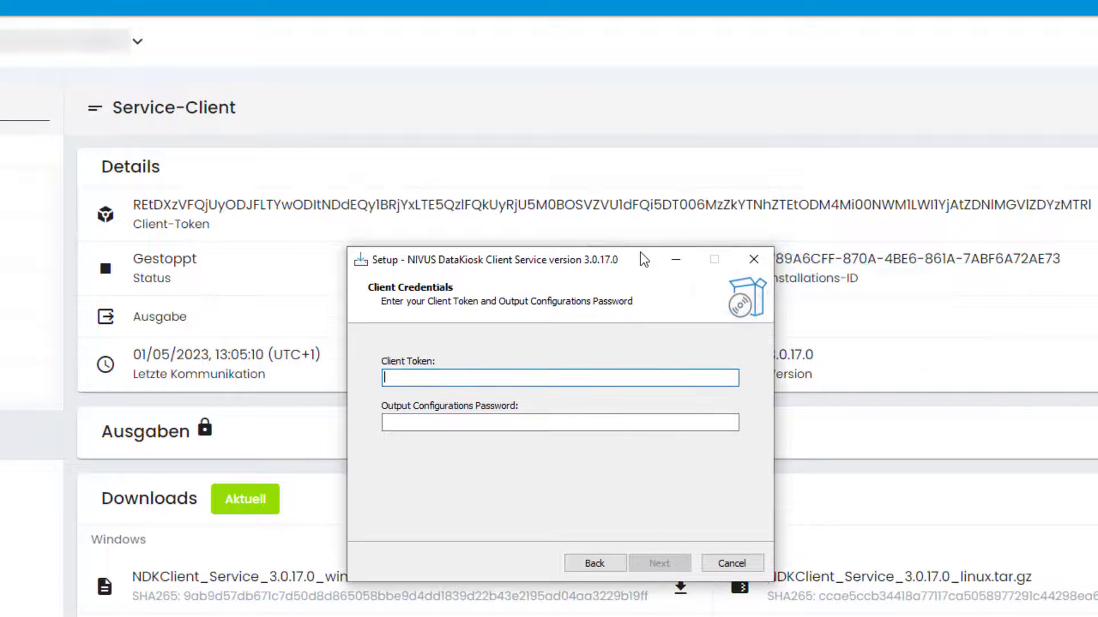
{"action": "left_click", "coordinate": [1094, 214]}
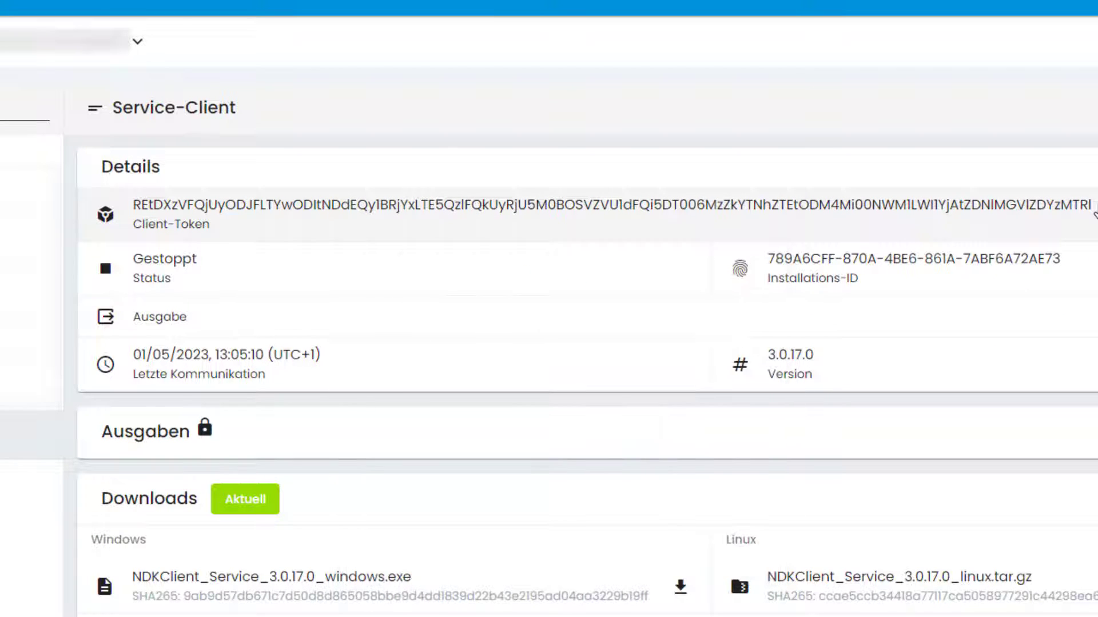
{"action": "left_click_drag", "start_coordinate": [1094, 215], "coordinate": [136, 211]}
{"action": "key", "text": "ctrl+c"}
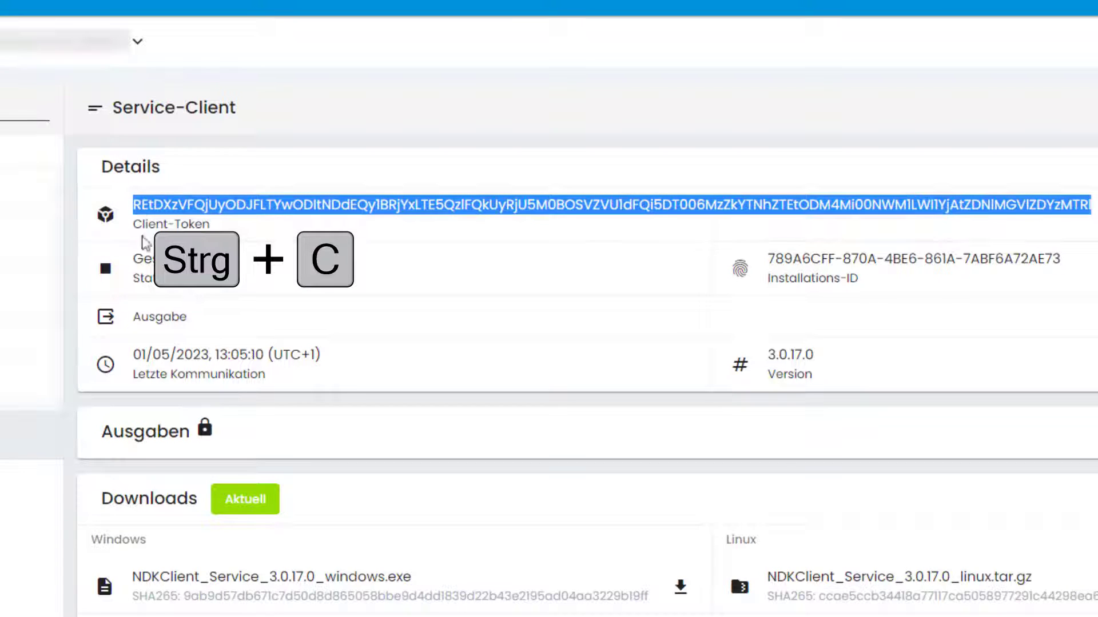
{"action": "key", "text": "alt+Tab"}
{"action": "left_click", "coordinate": [450, 375]}
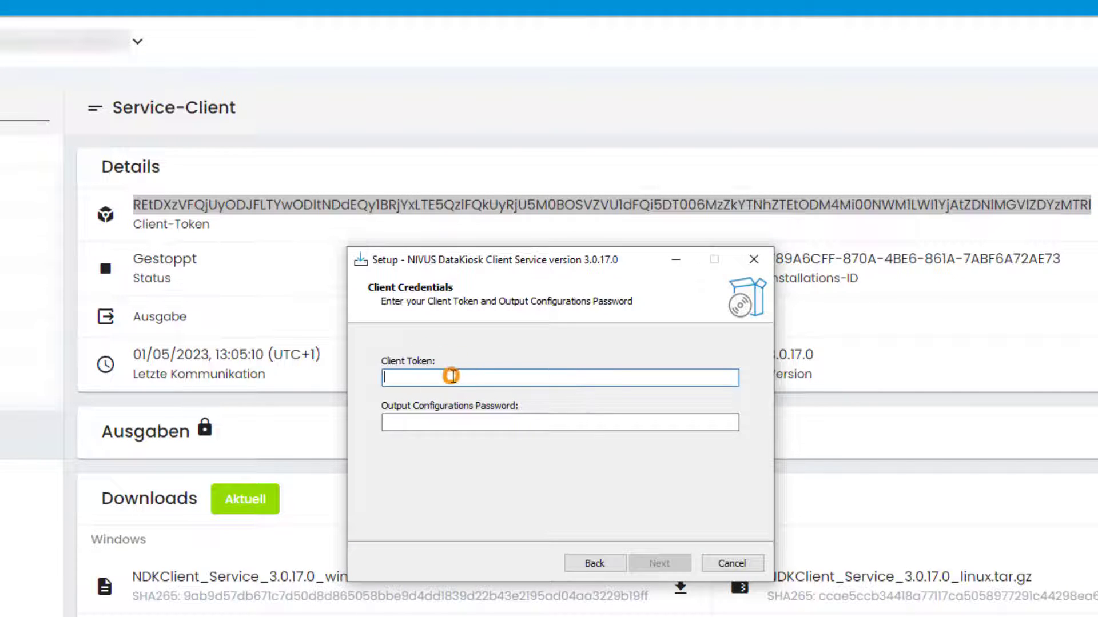
{"action": "key", "text": "ctrl+v"}
{"action": "key", "text": "ctrl+v"}
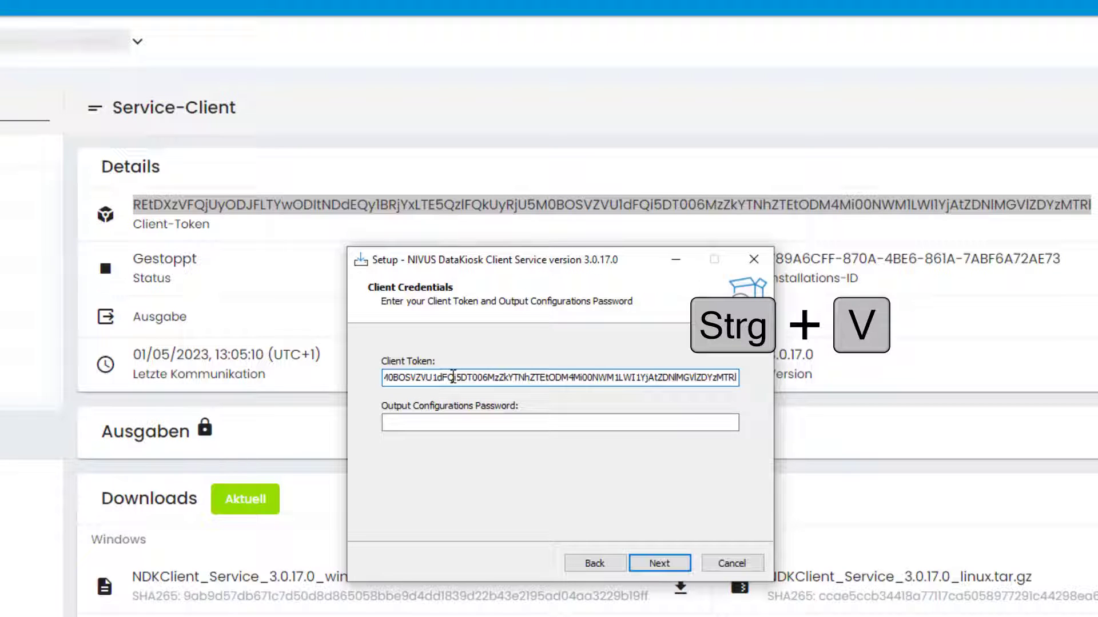
{"action": "left_click", "coordinate": [488, 423]}
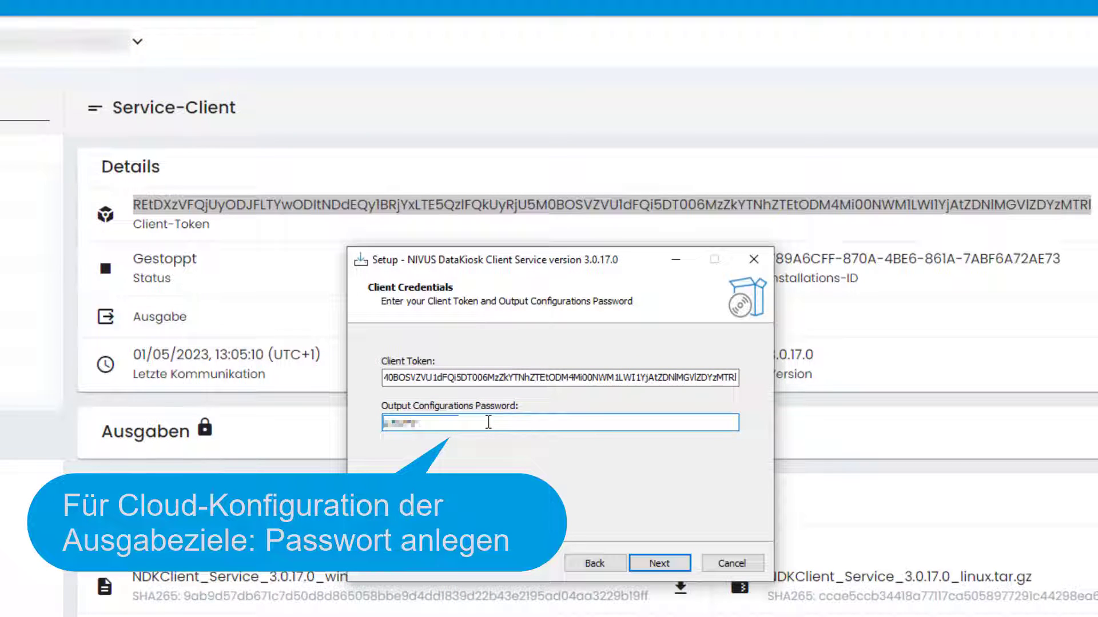
Step: Skip the local filesystem output, install the client service, and finish the wizard
{"action": "left_click", "coordinate": [657, 565]}
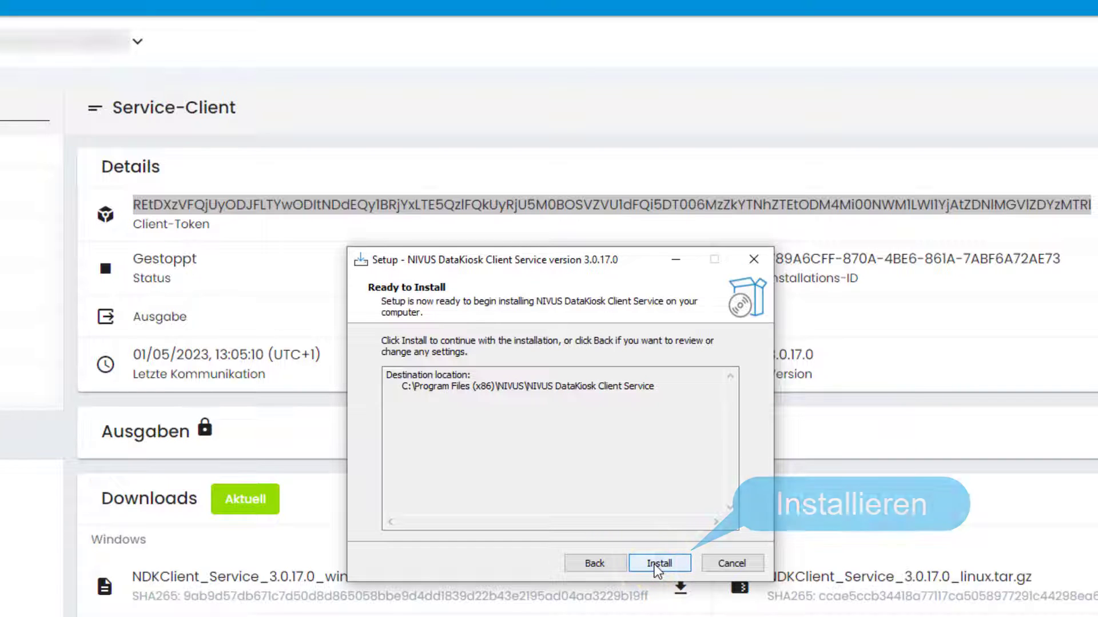
{"action": "left_click", "coordinate": [656, 565]}
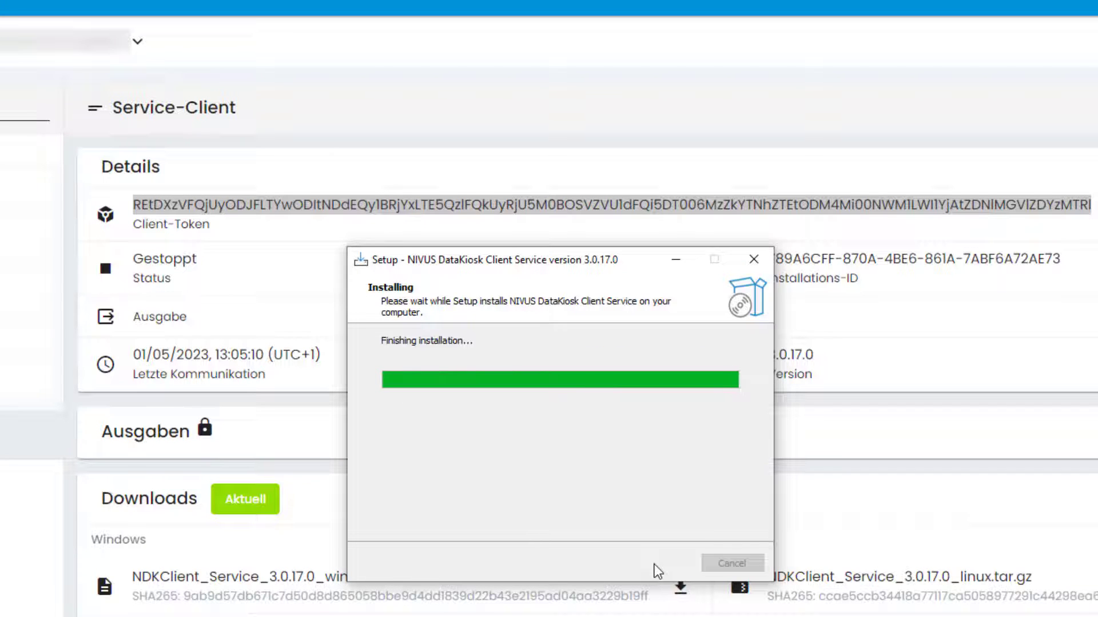
{"action": "left_click", "coordinate": [654, 564]}
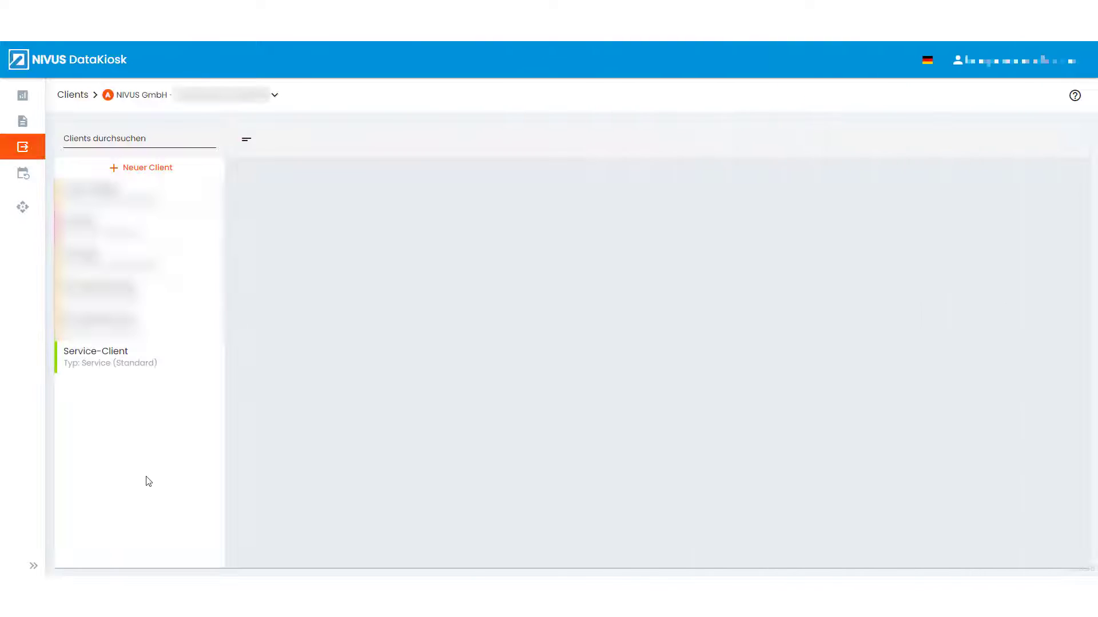
Step: Unlock Service-Client's outputs using the configuration password set during installation
{"action": "left_click", "coordinate": [144, 359]}
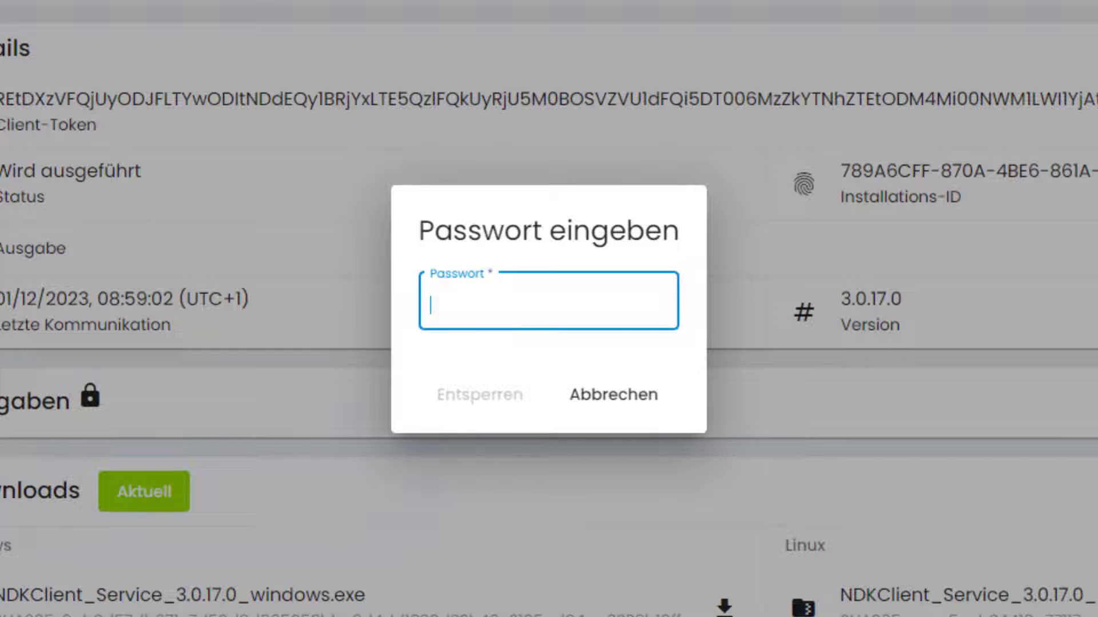
{"action": "type", "text": "•••••••"}
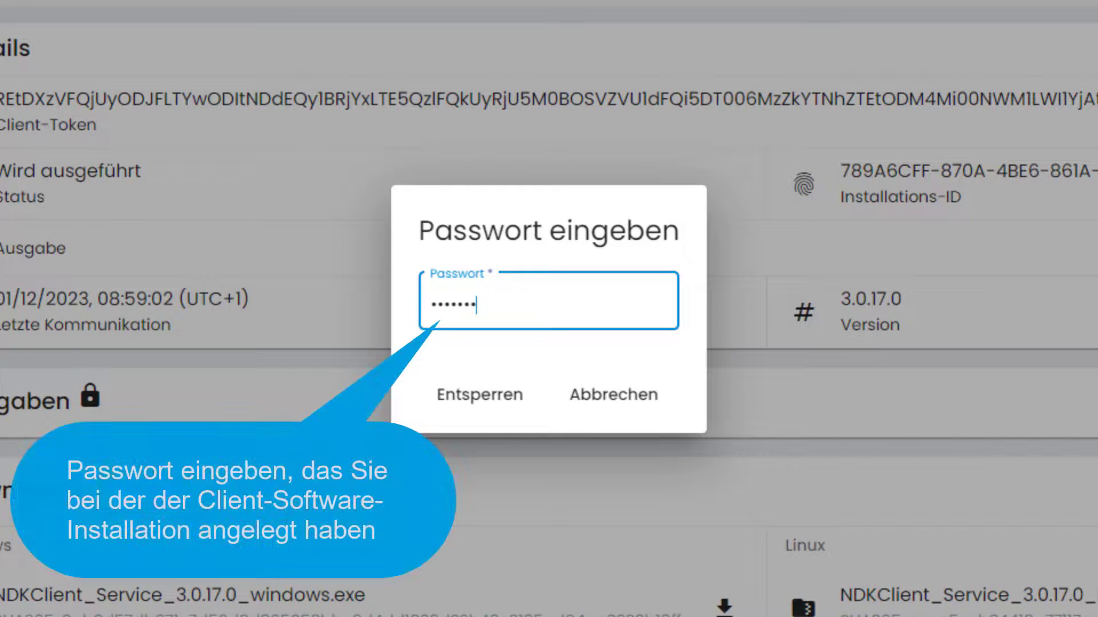
{"action": "type", "text": "•"}
{"action": "left_click", "coordinate": [491, 403]}
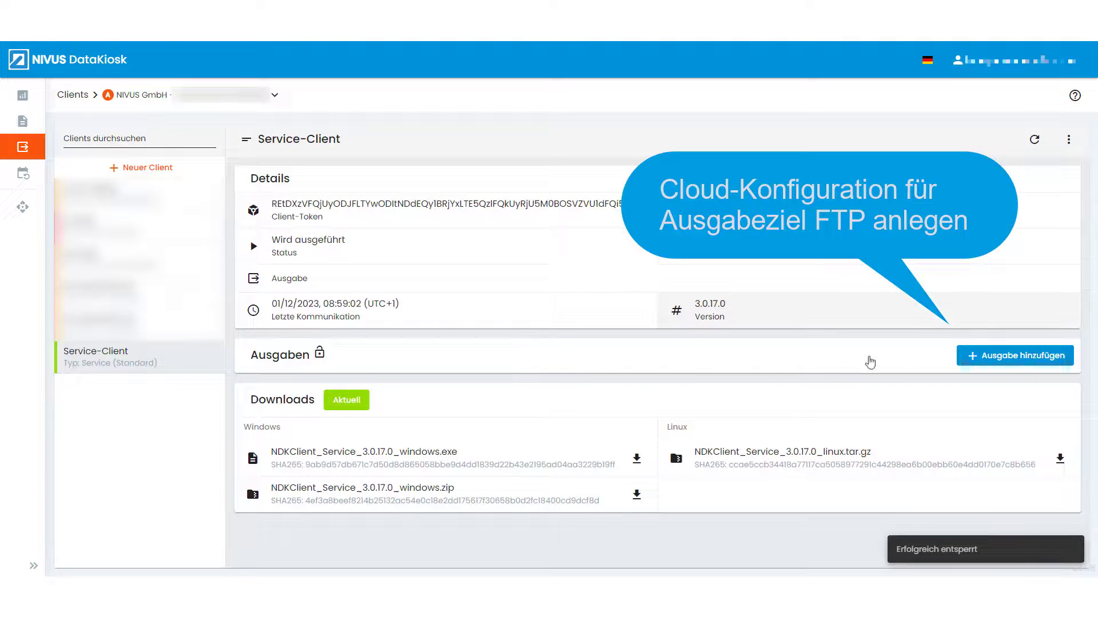
Step: Add a new client output named FTP with type Ftp
{"action": "left_click", "coordinate": [970, 357]}
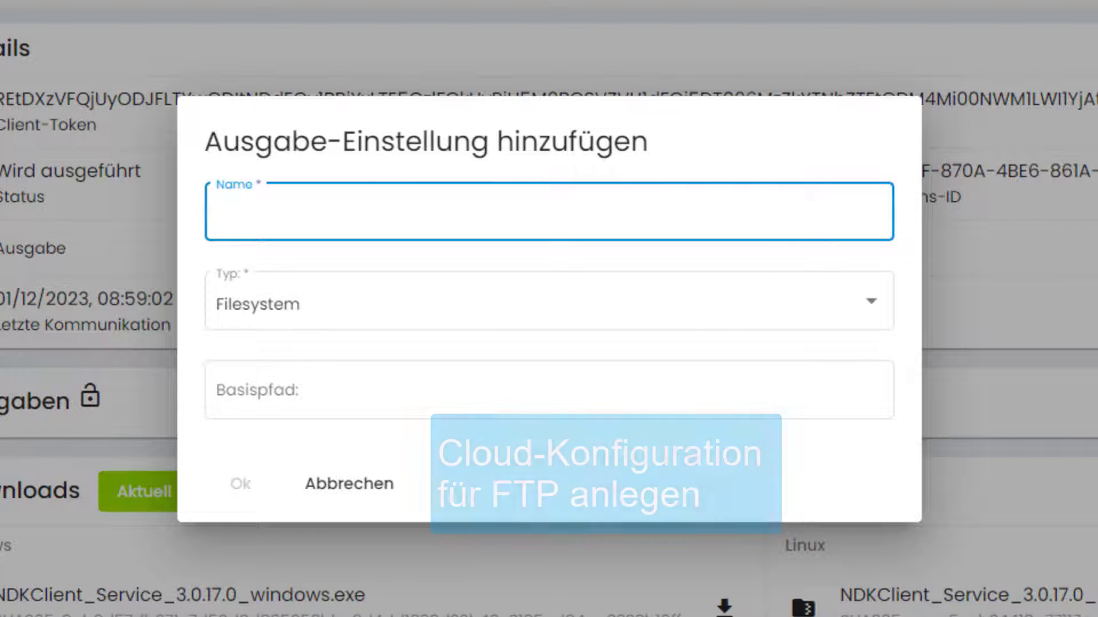
{"action": "left_click", "coordinate": [358, 215]}
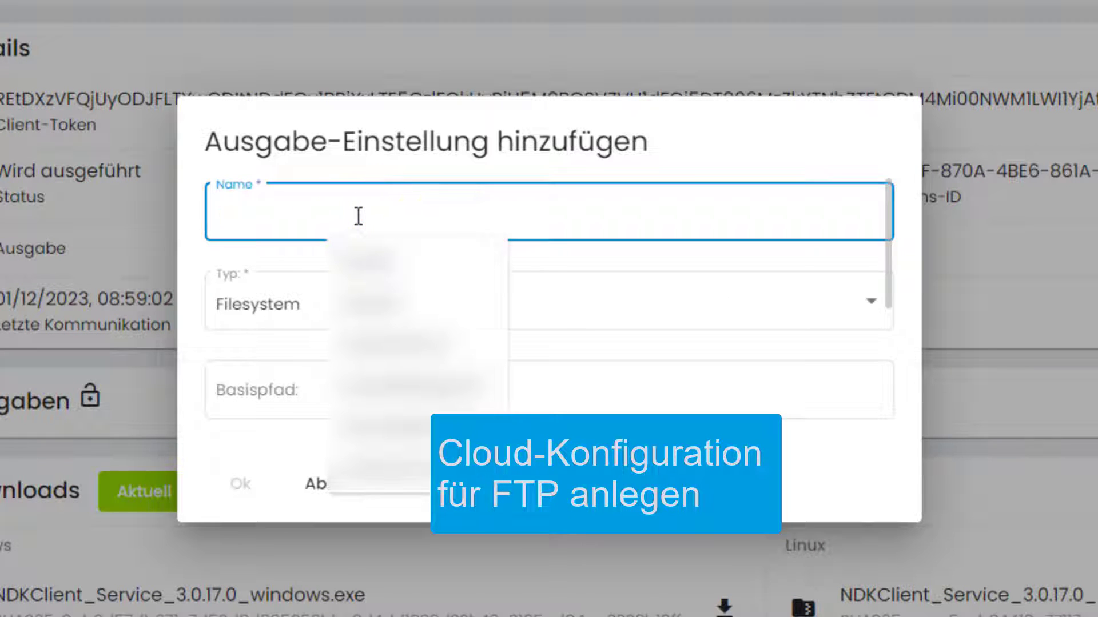
{"action": "type", "text": "FTP"}
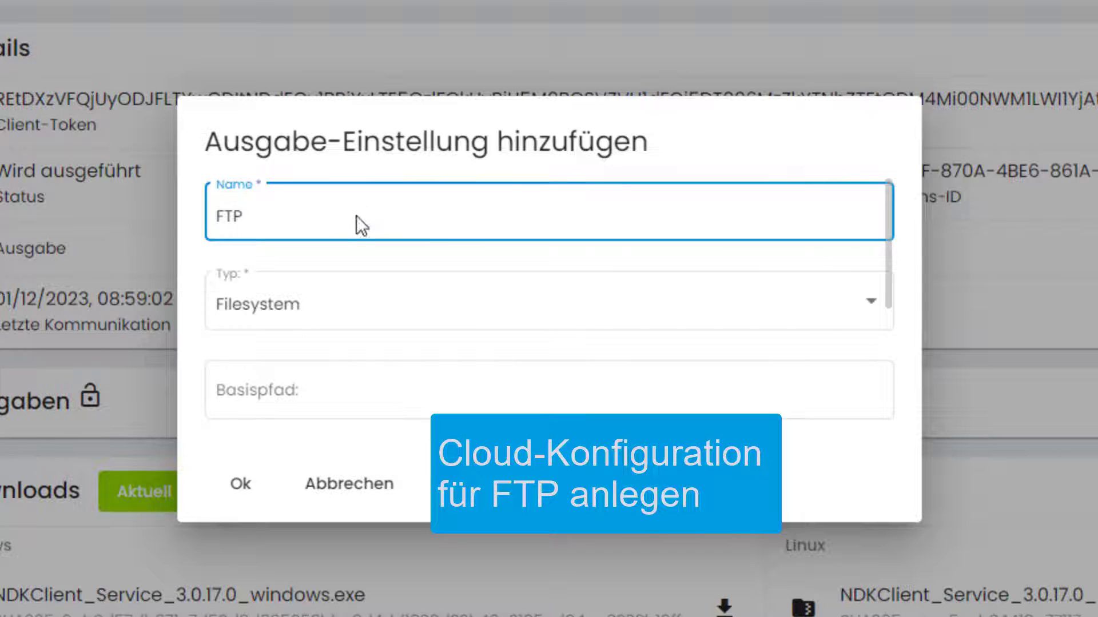
{"action": "left_click", "coordinate": [866, 312]}
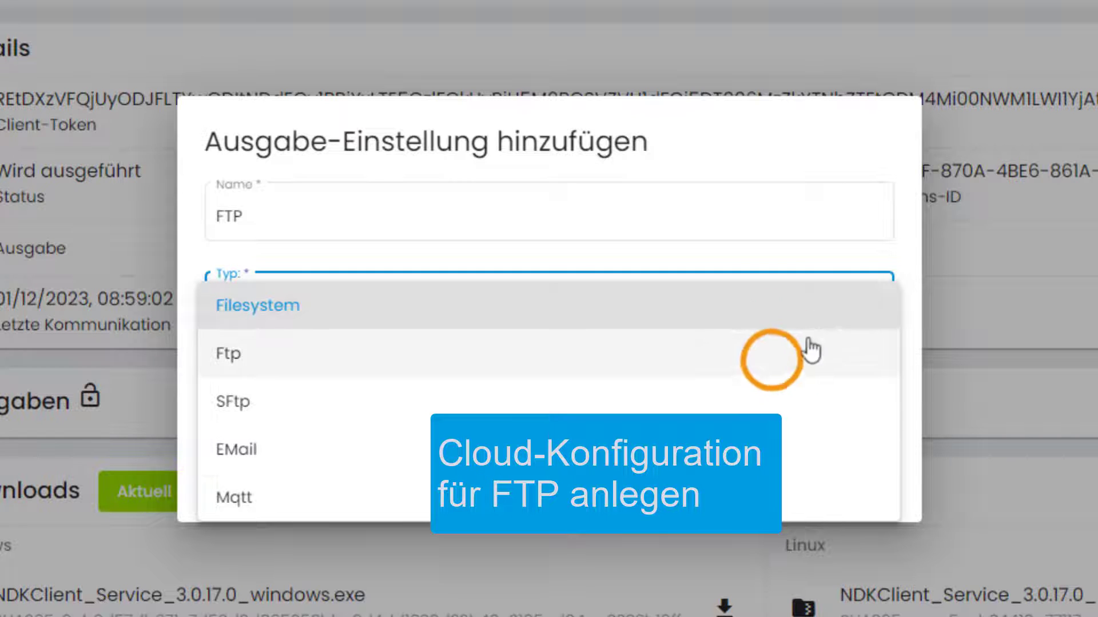
{"action": "left_click", "coordinate": [766, 360]}
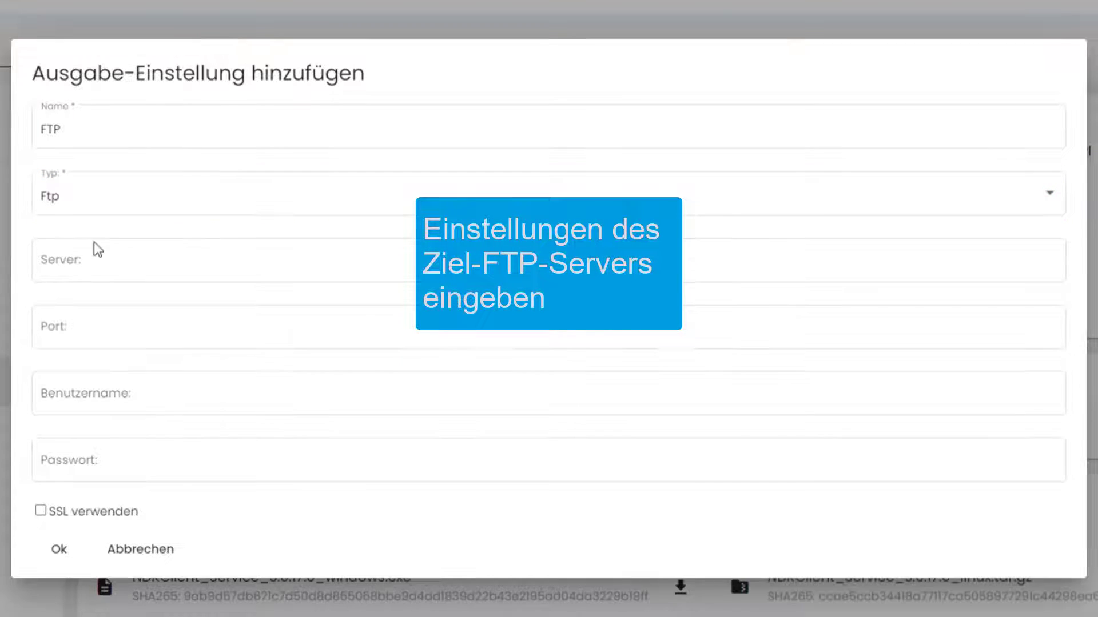
Step: Fill in the FTP server address, port 21, the login username and password, and enable SSL
{"action": "left_click", "coordinate": [89, 257]}
{"action": "type", "text": "Adresse FTP-Server"}
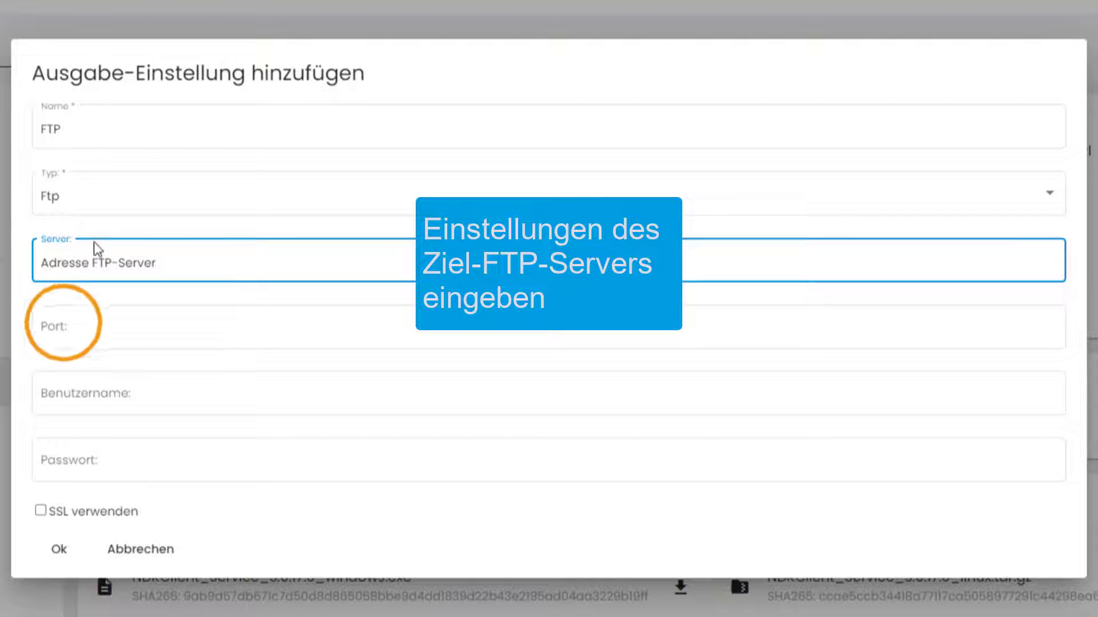
{"action": "left_click", "coordinate": [64, 323]}
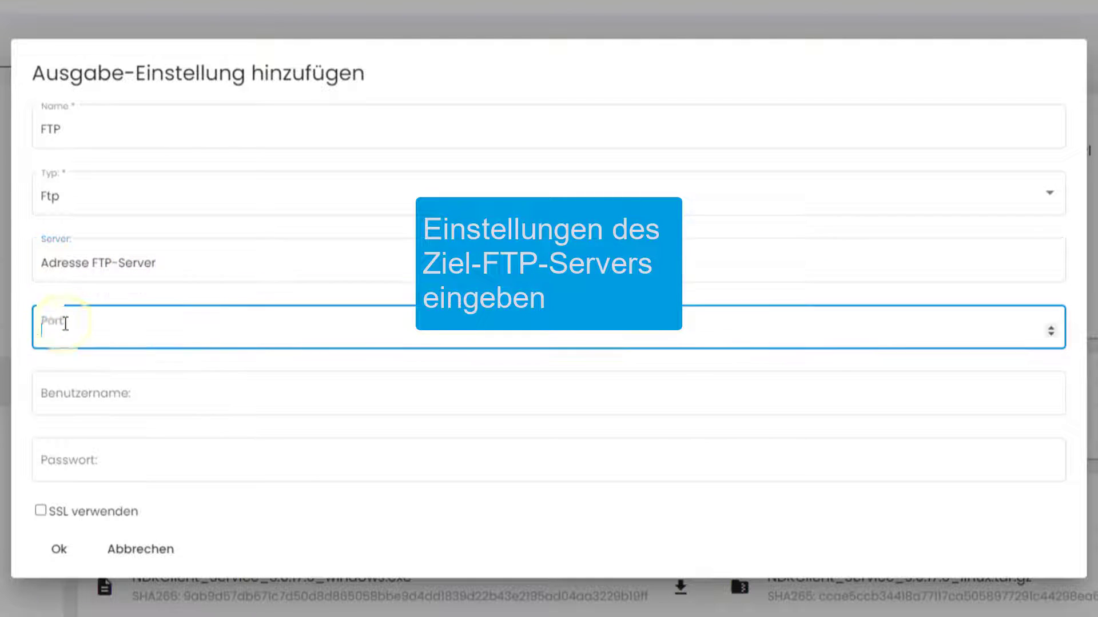
{"action": "left_click", "coordinate": [54, 392]}
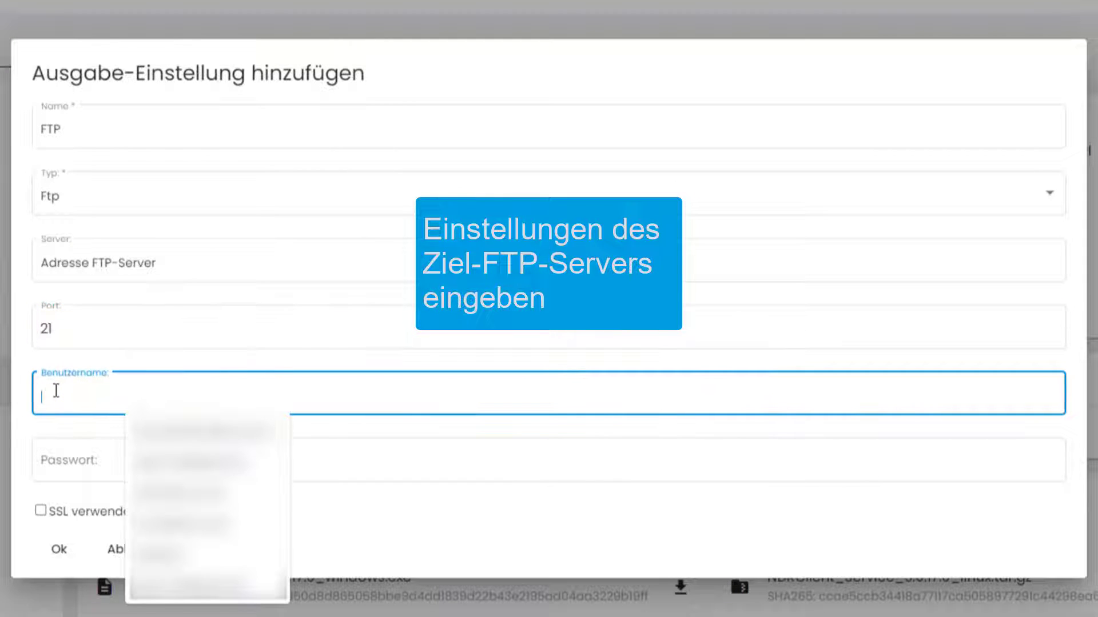
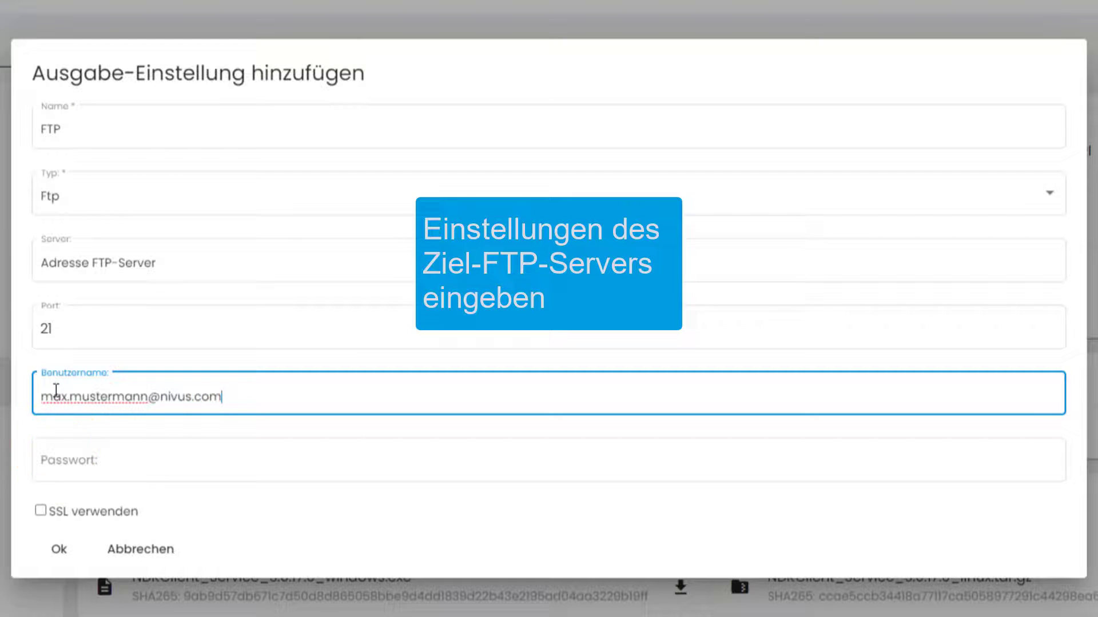
{"action": "left_click", "coordinate": [60, 453]}
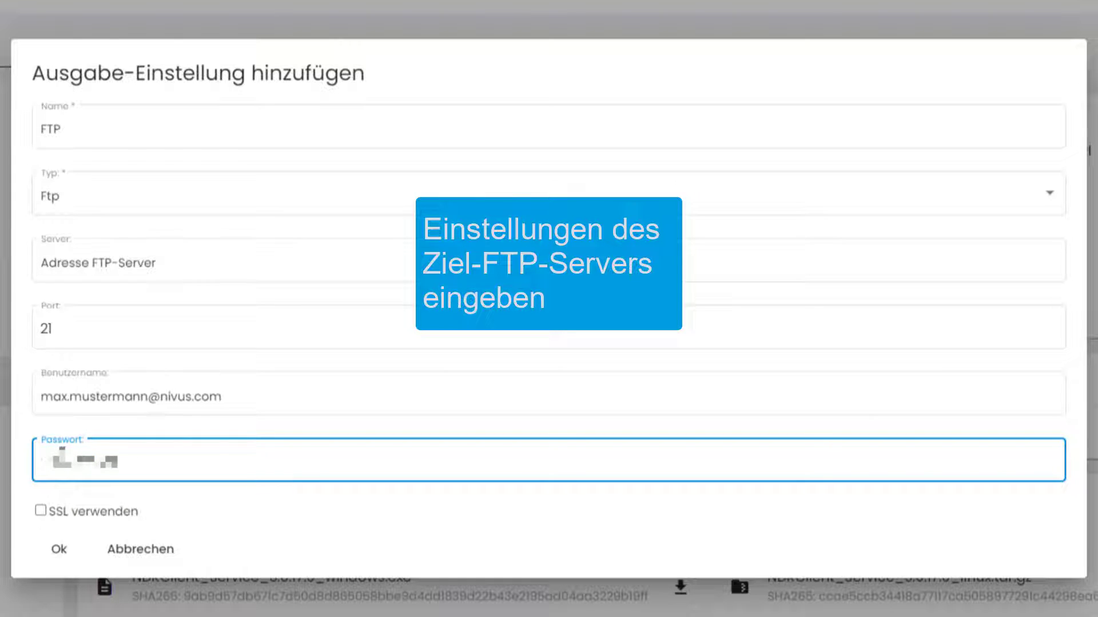
{"action": "left_click", "coordinate": [40, 510]}
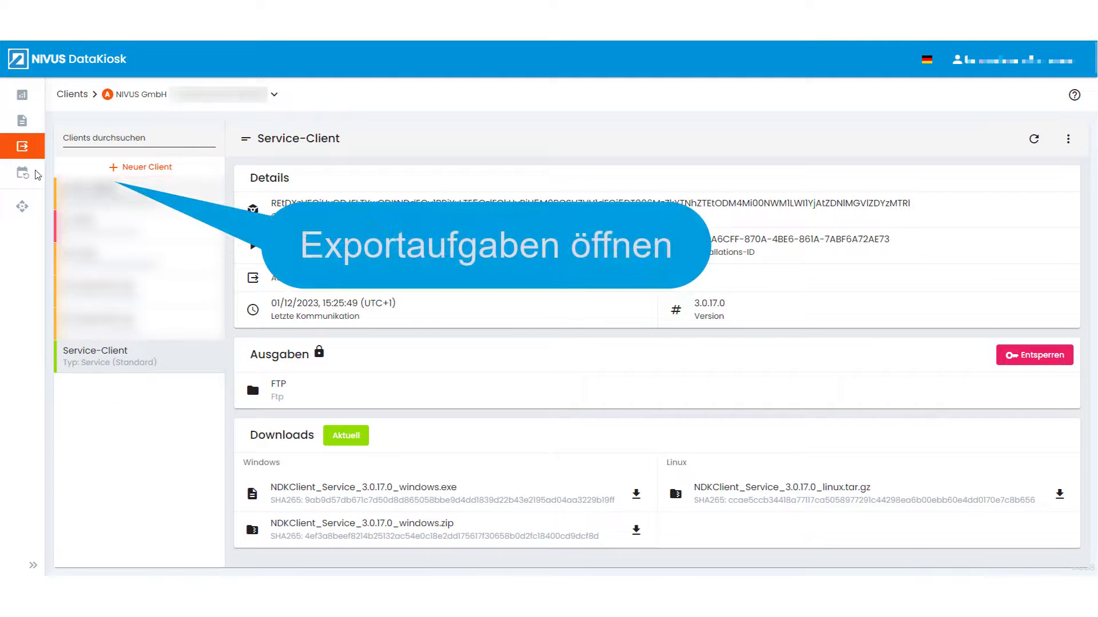
Step: Create export task 'Neue Exportaufgabe' for NIVUS GmbH / Service-Client, with FTP output and template Neue Exportvorlage
{"action": "left_click", "coordinate": [36, 174]}
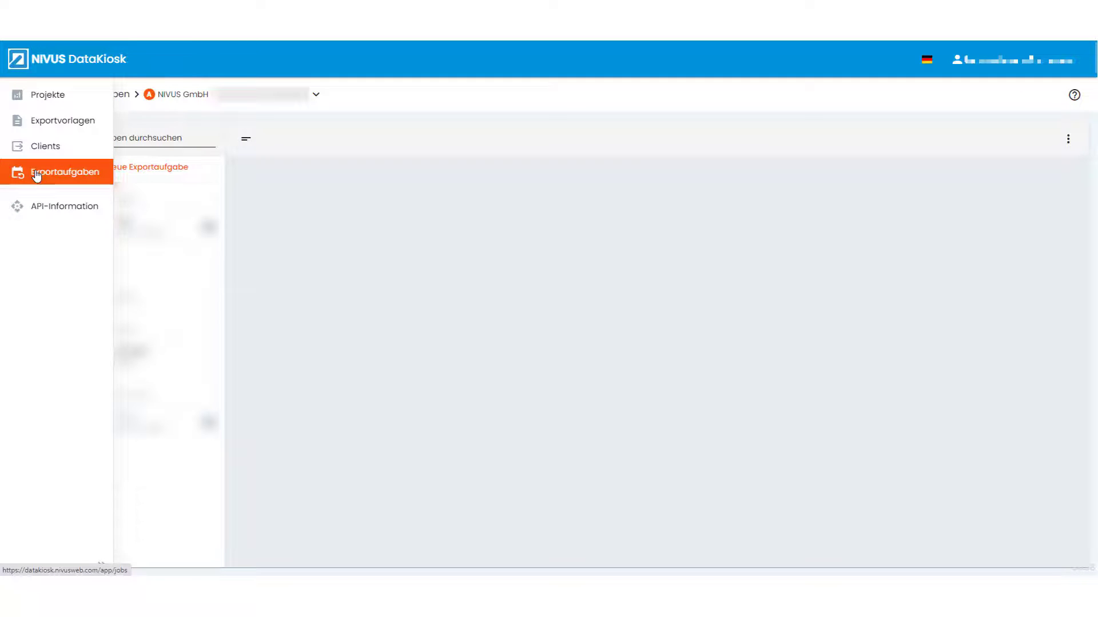
{"action": "left_click", "coordinate": [176, 167]}
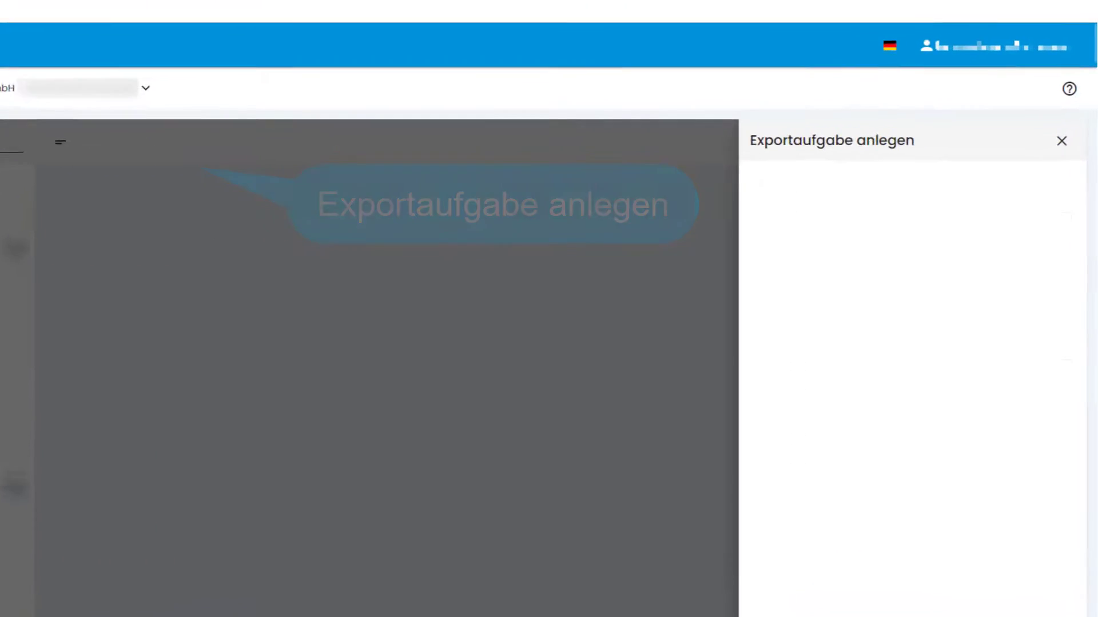
{"action": "left_click", "coordinate": [762, 226]}
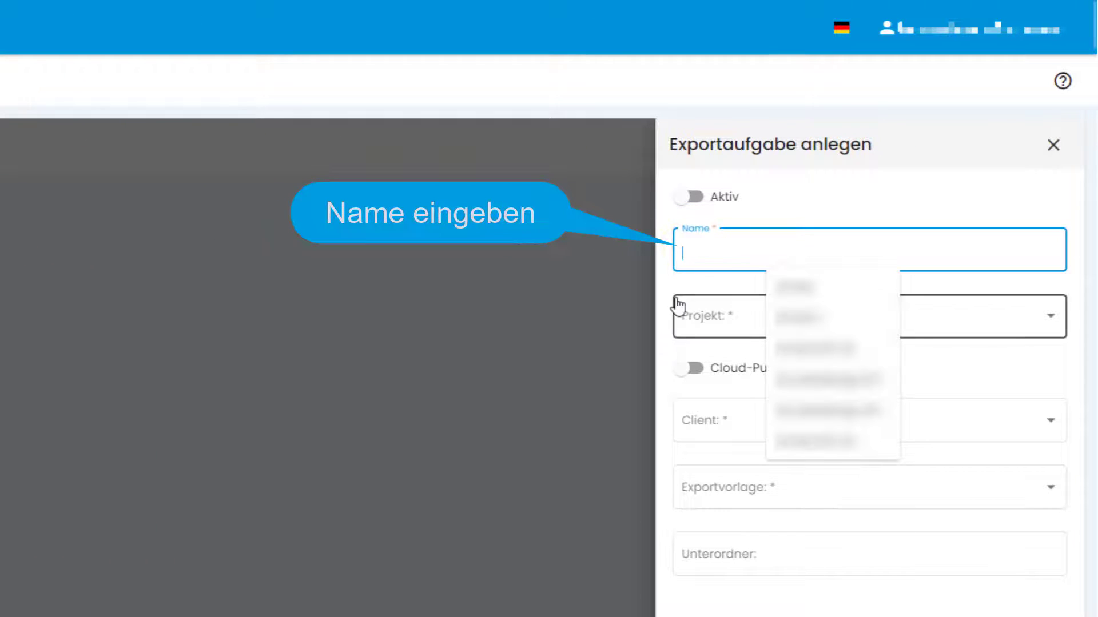
{"action": "type", "text": "Neue "}
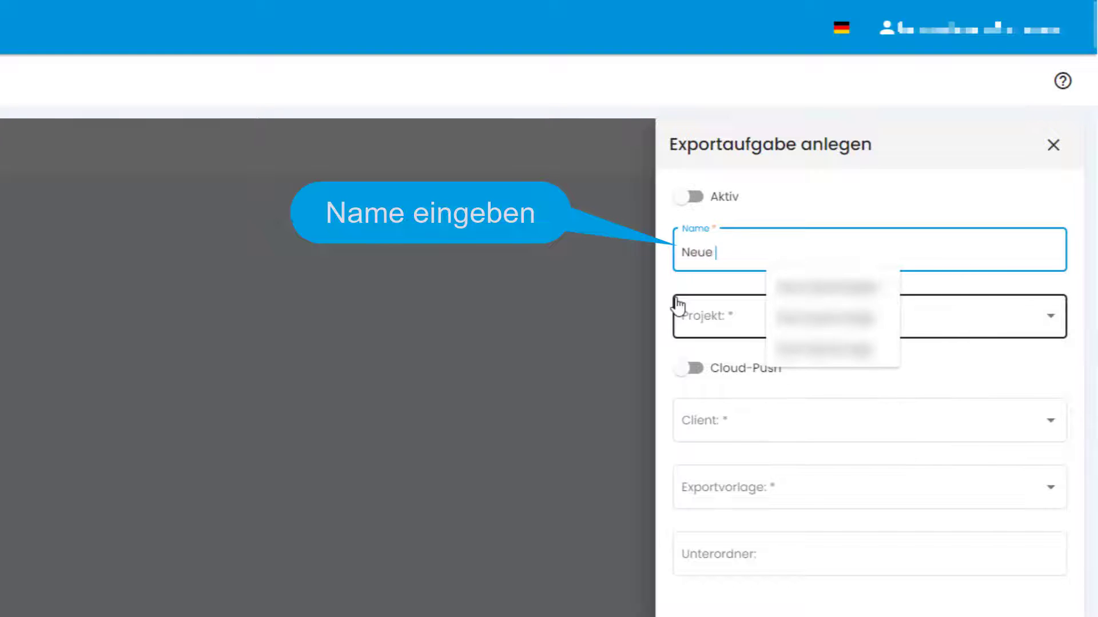
{"action": "type", "text": "Exportaufg"}
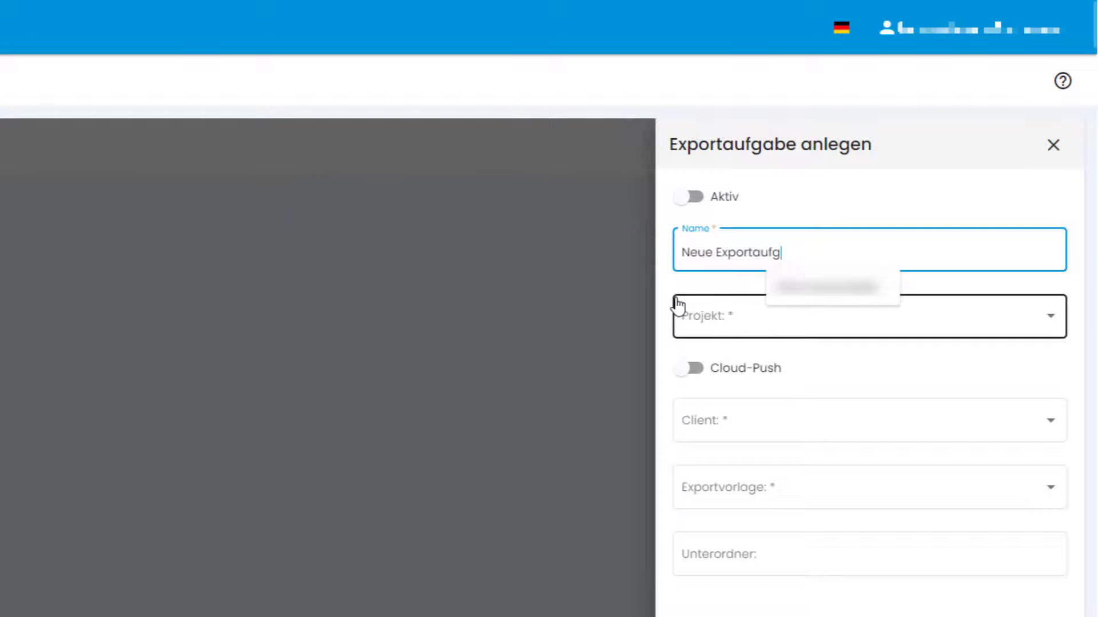
{"action": "type", "text": "abe"}
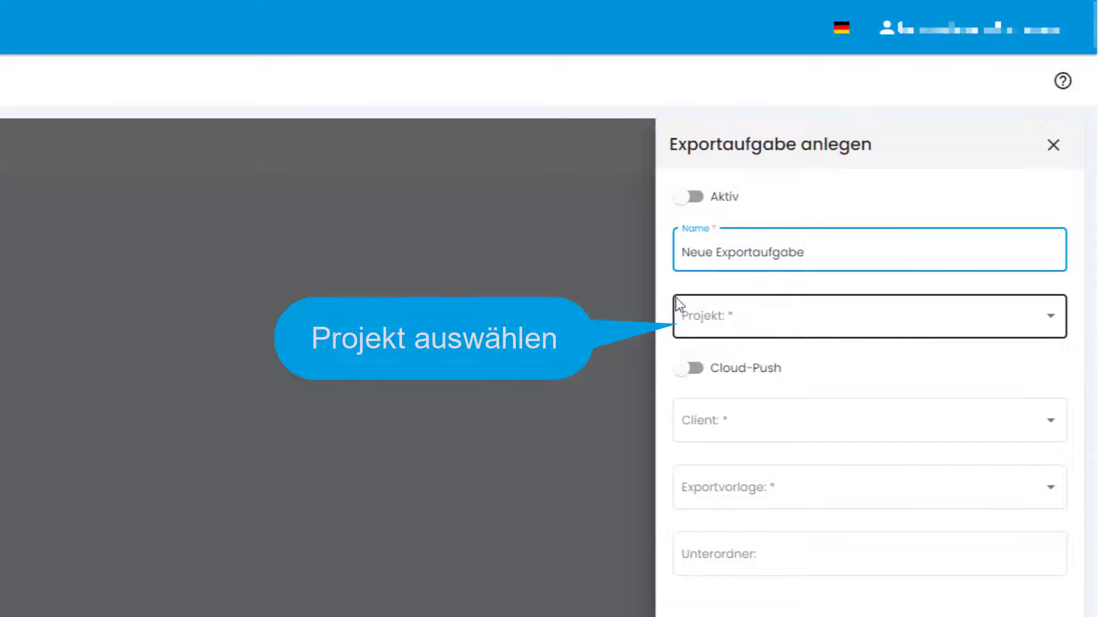
{"action": "left_click", "coordinate": [1036, 317]}
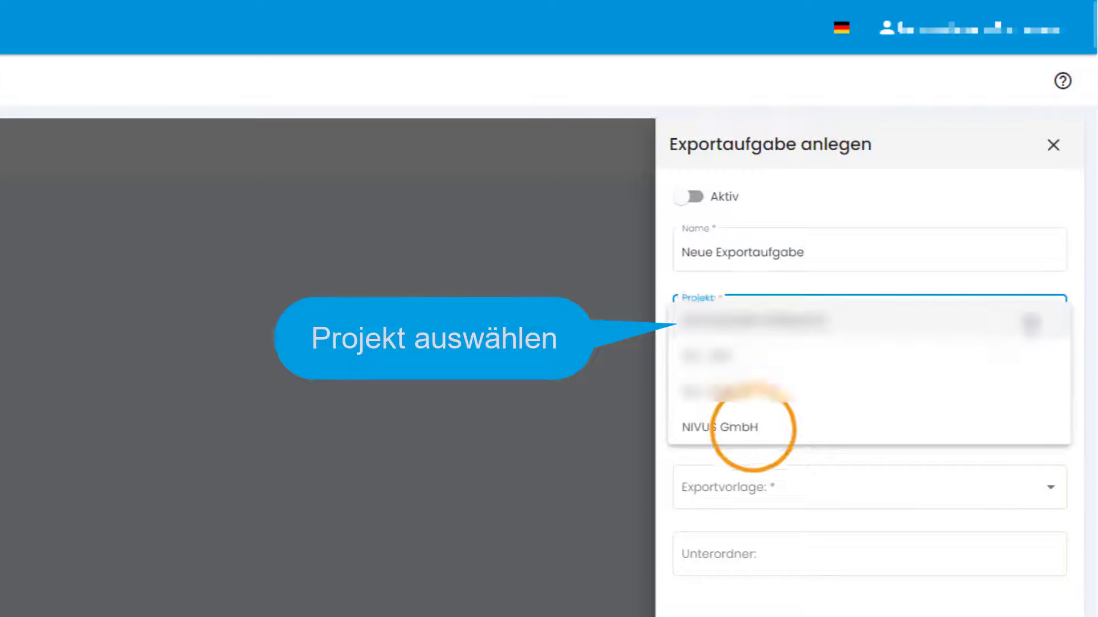
{"action": "left_click", "coordinate": [753, 437]}
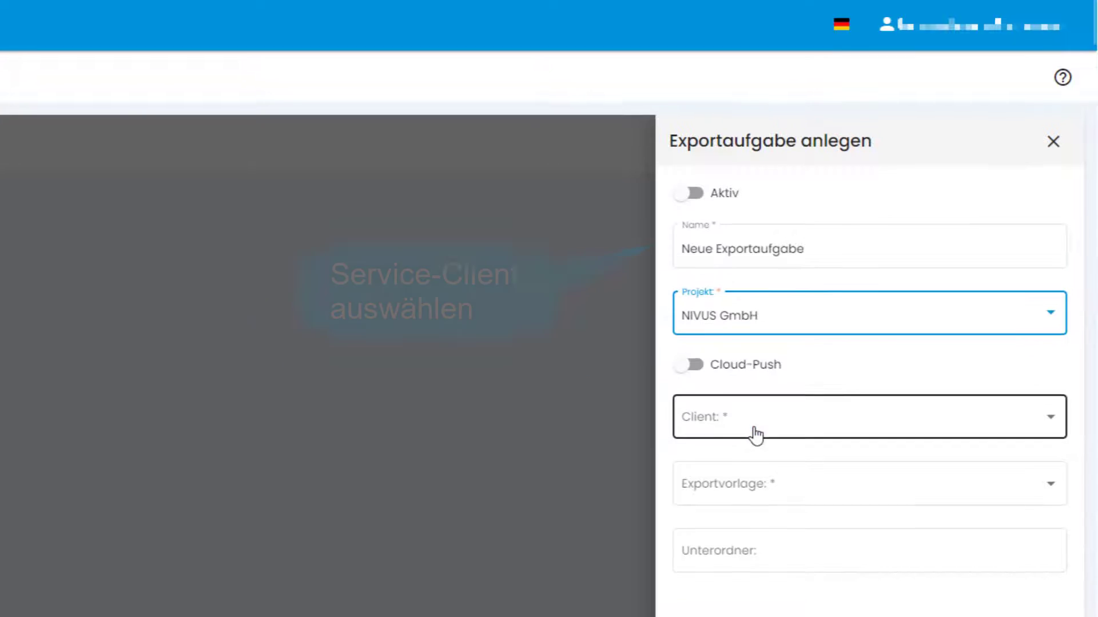
{"action": "left_click", "coordinate": [754, 430]}
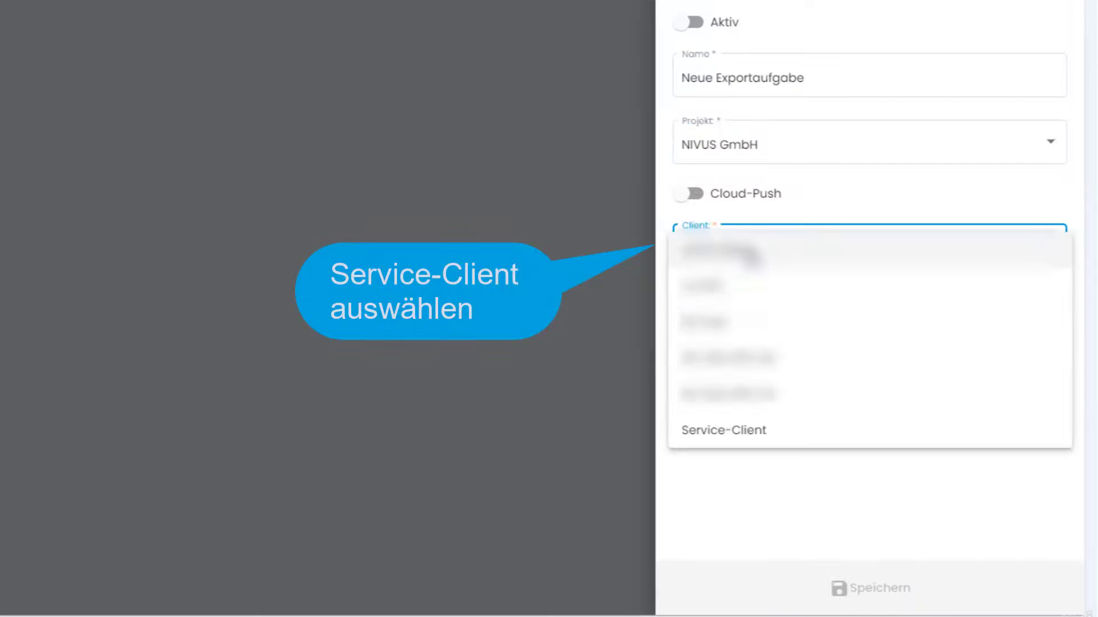
{"action": "left_click", "coordinate": [731, 430]}
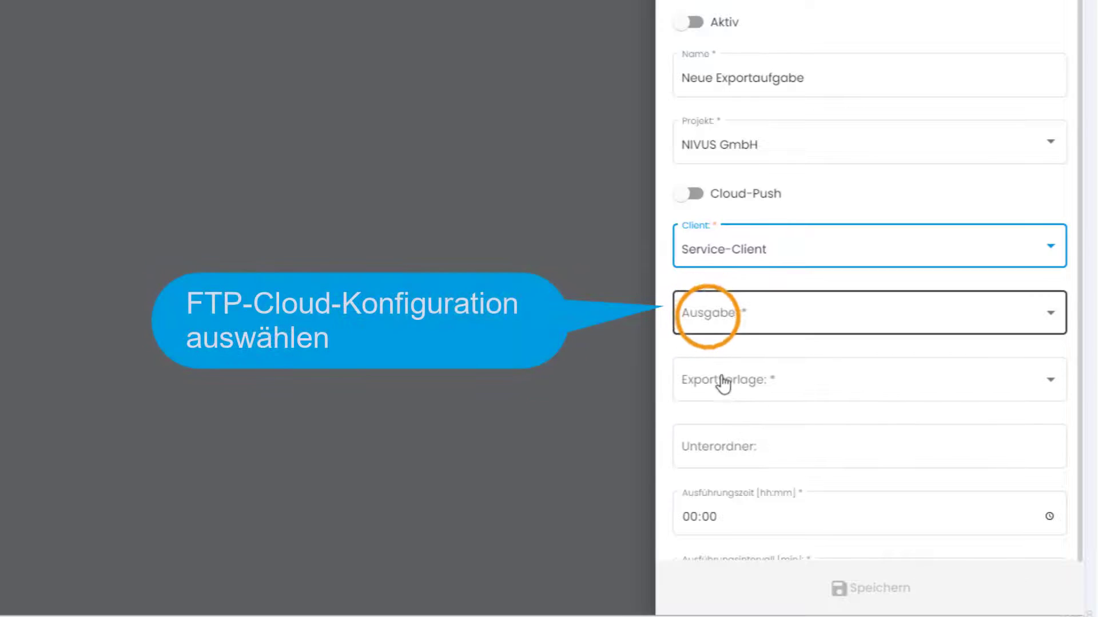
{"action": "left_click", "coordinate": [709, 319]}
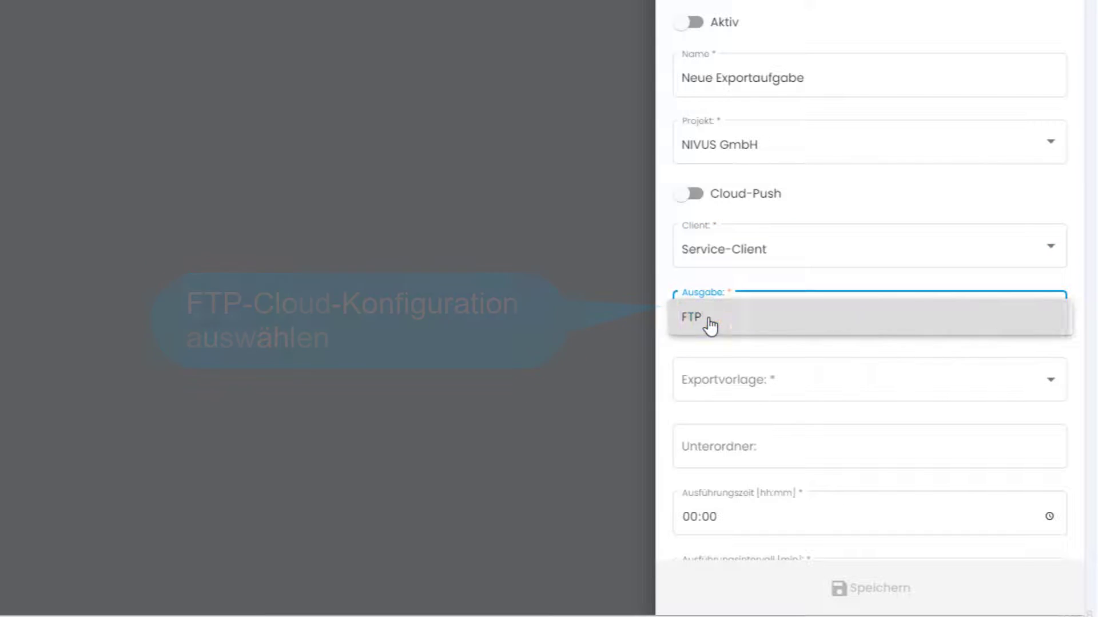
{"action": "left_click", "coordinate": [709, 320]}
{"action": "left_click", "coordinate": [719, 388]}
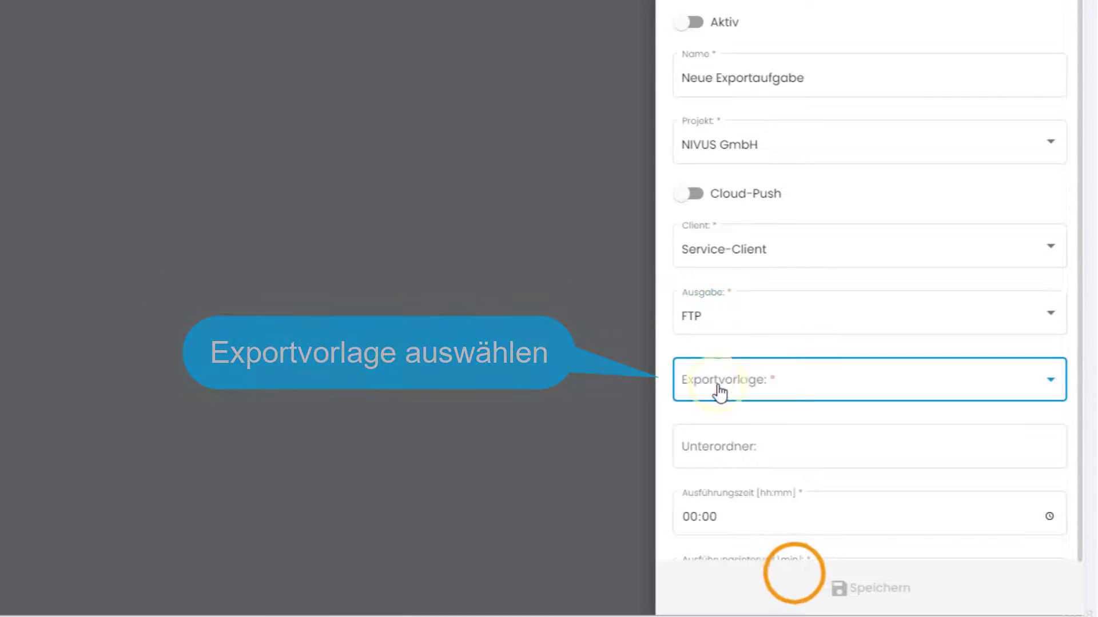
{"action": "left_click", "coordinate": [796, 579]}
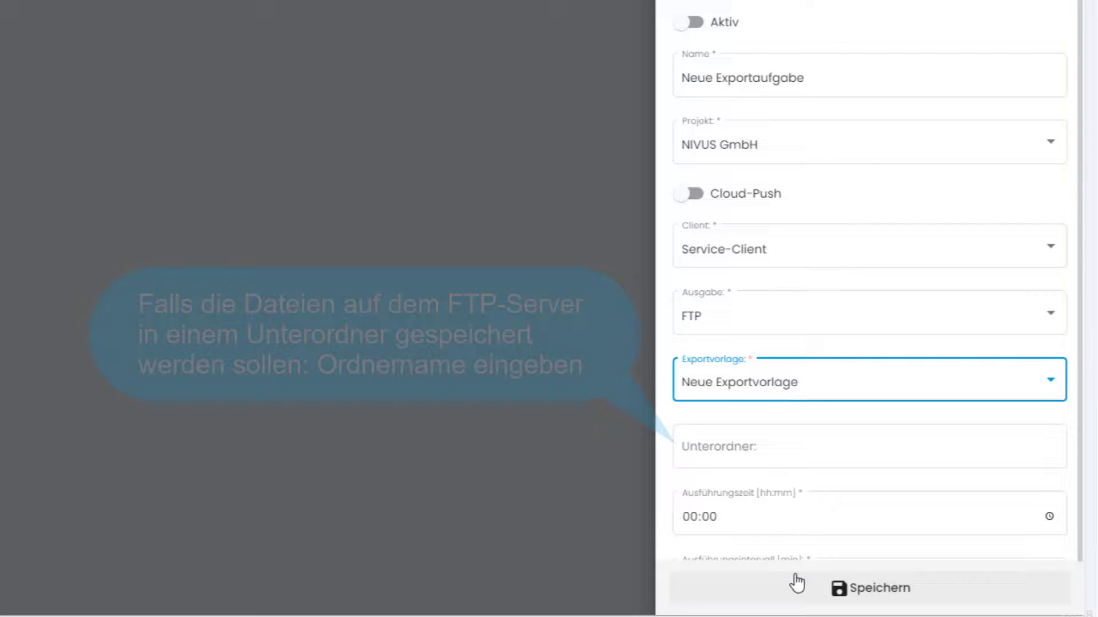
Step: Set subfolder Export1, first run 06:00 and a 30-minute interval, then save the task
{"action": "left_click", "coordinate": [746, 452]}
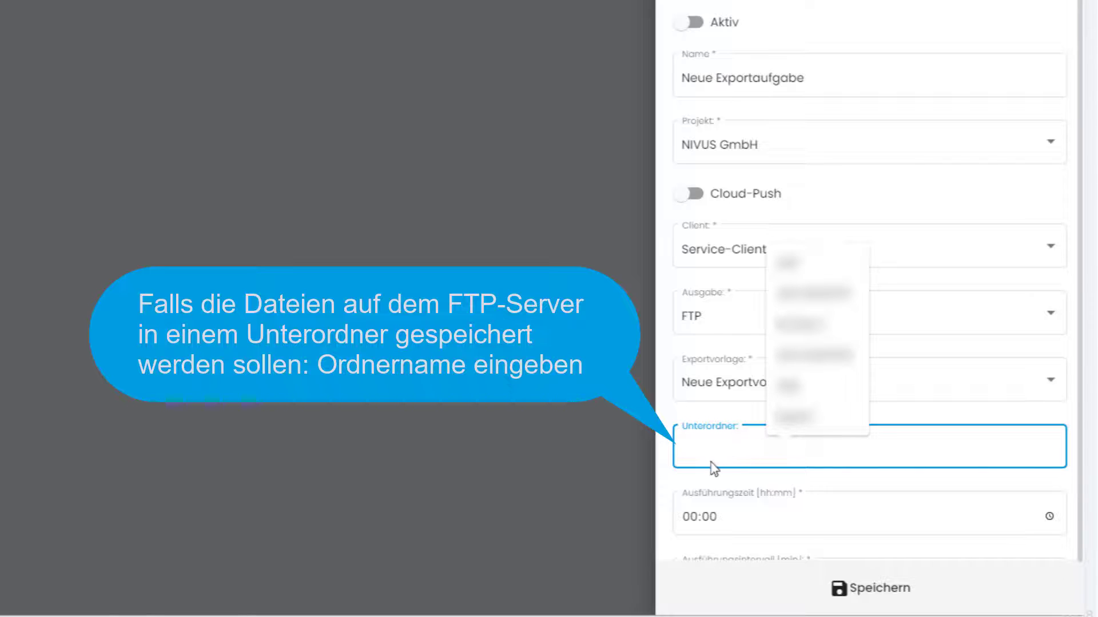
{"action": "type", "text": "Expo"}
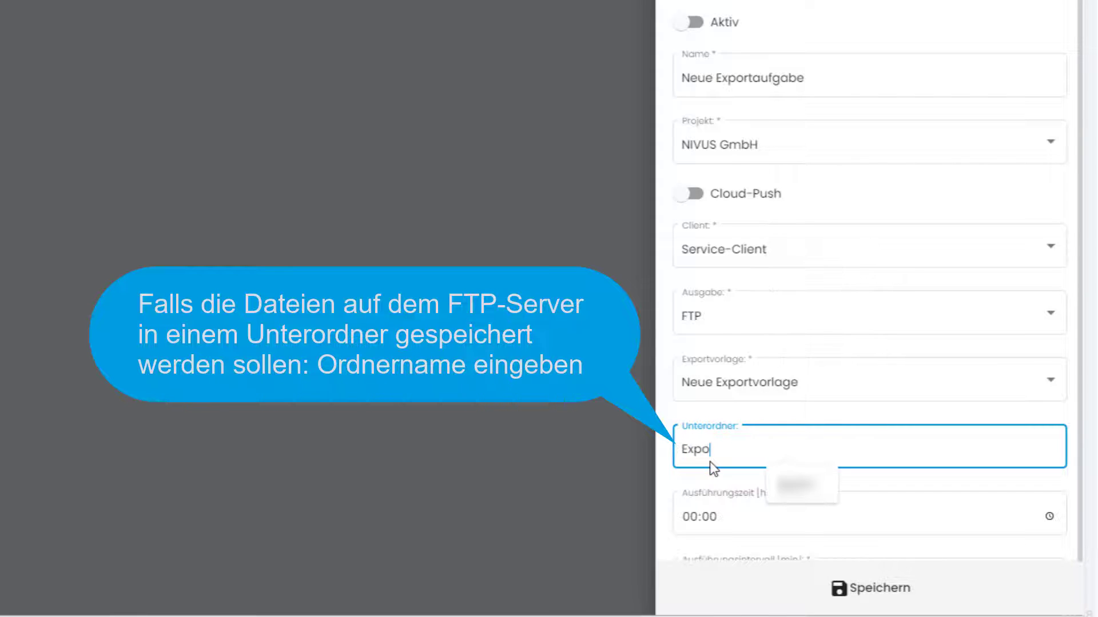
{"action": "type", "text": "rt1"}
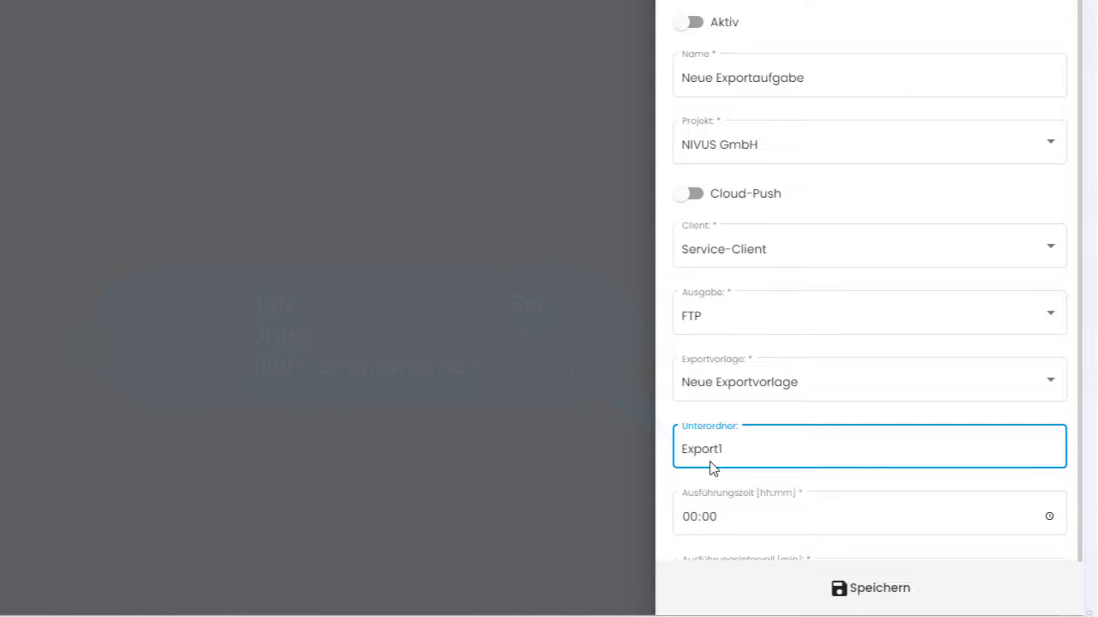
{"action": "left_click", "coordinate": [695, 517]}
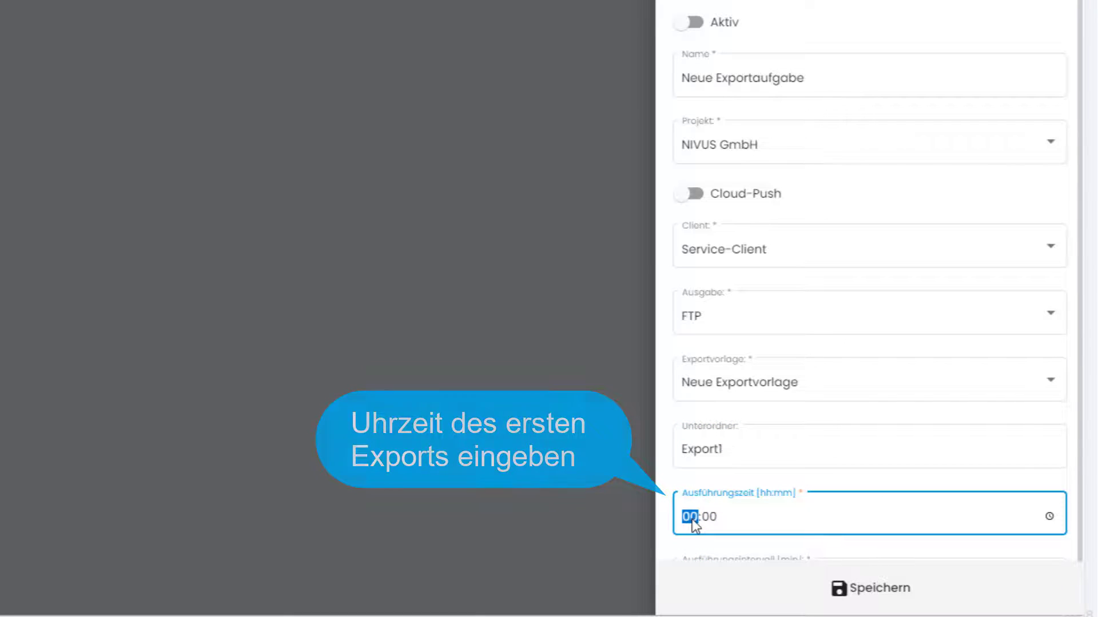
{"action": "type", "text": "06"}
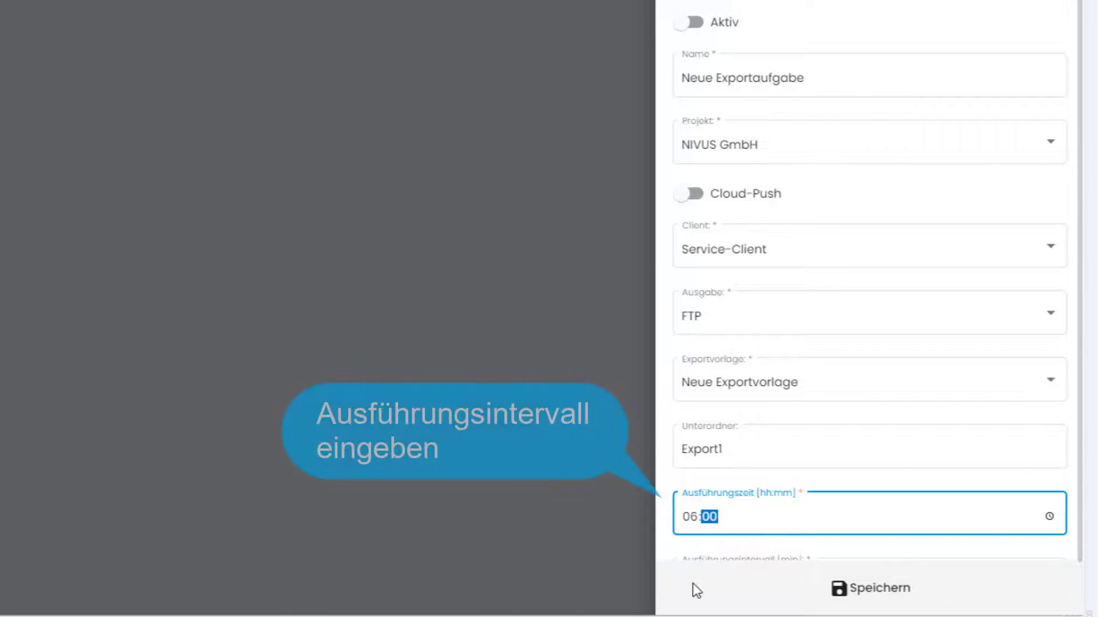
{"action": "scroll", "coordinate": [693, 585], "scroll_direction": "down", "scroll_amount": 1}
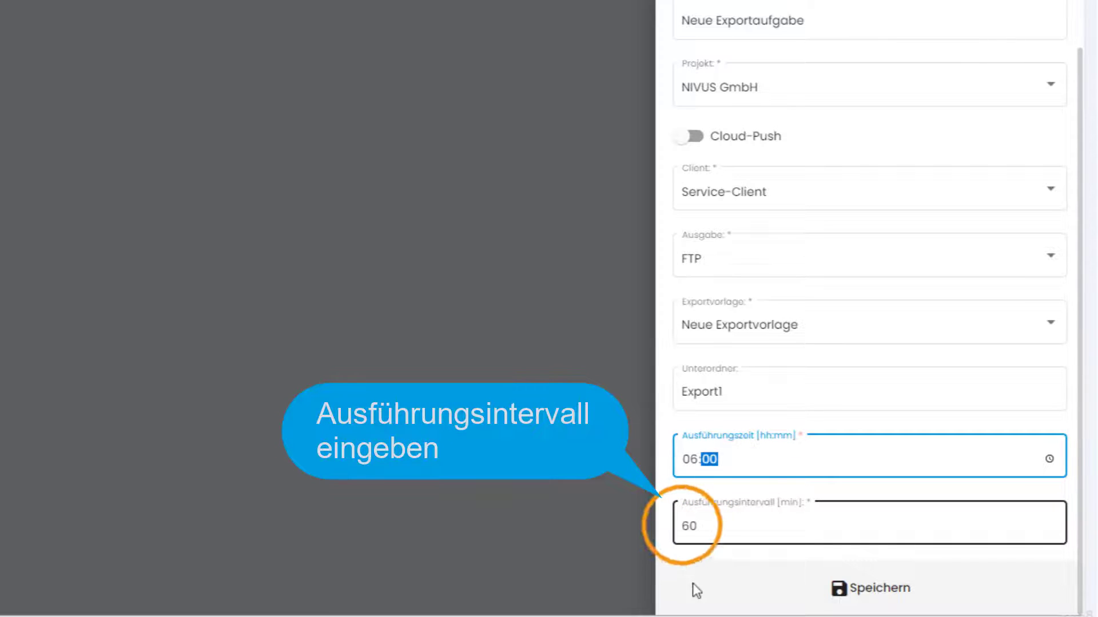
{"action": "double_click", "coordinate": [696, 527]}
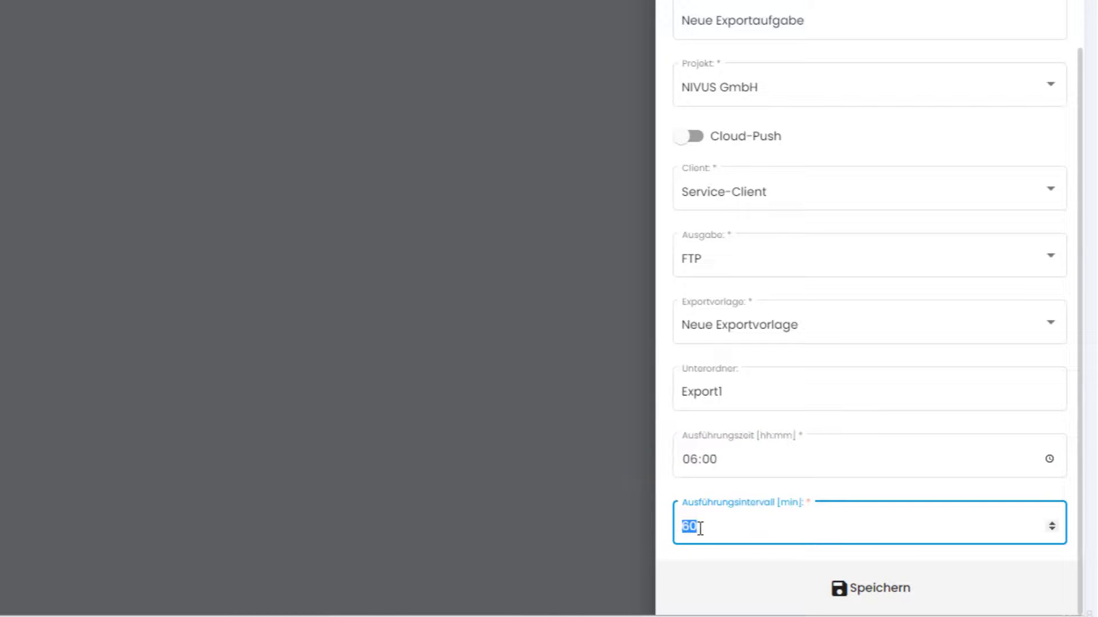
{"action": "type", "text": "30"}
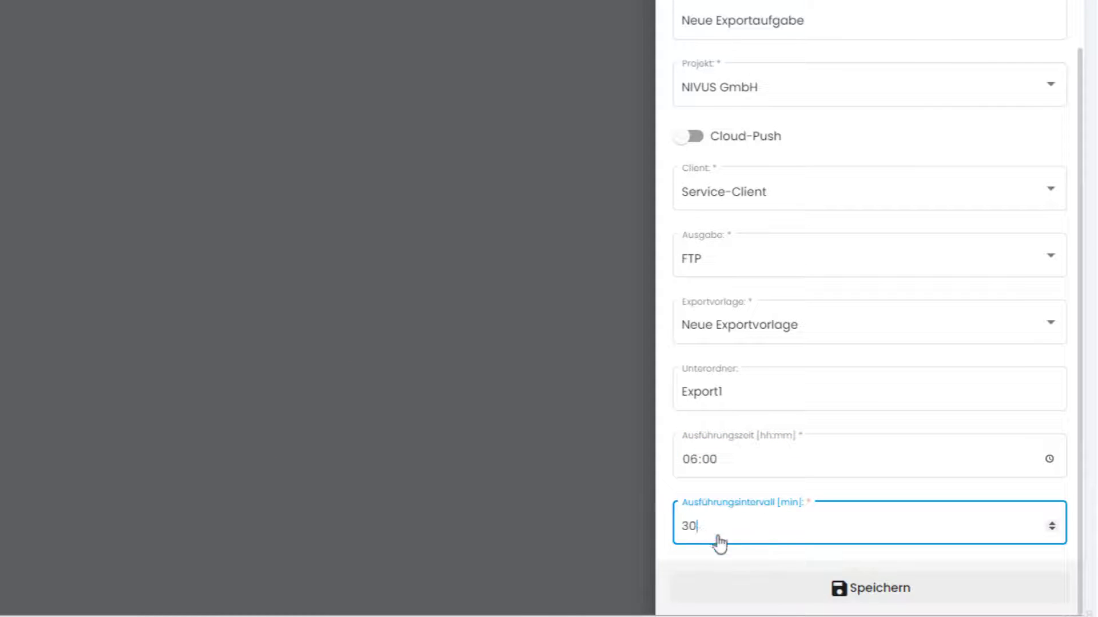
{"action": "left_click", "coordinate": [870, 594]}
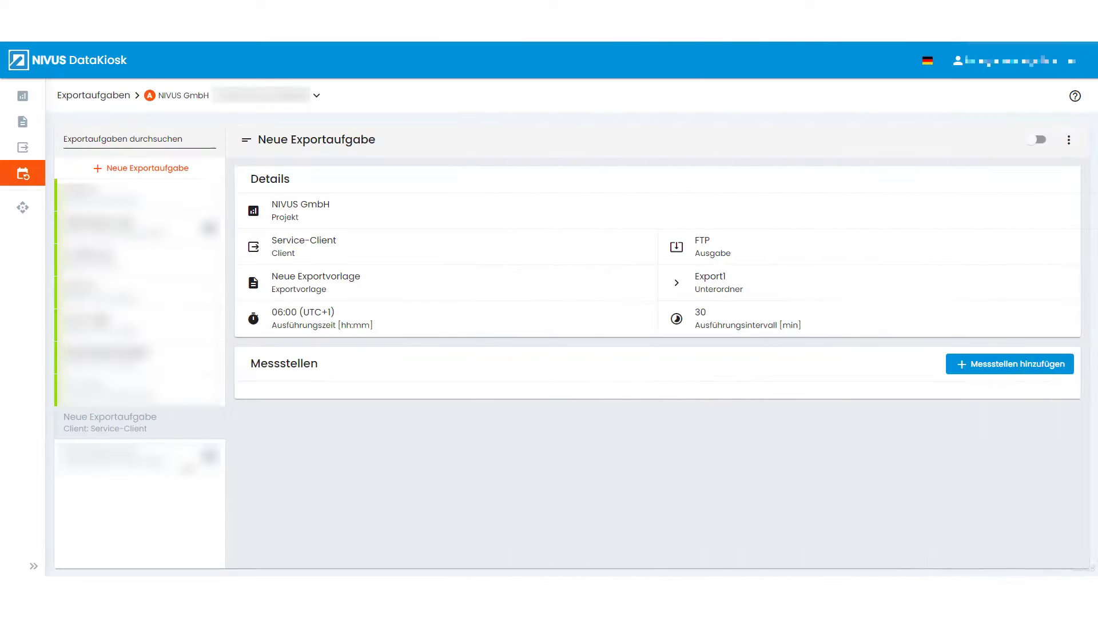
Step: Open Neue Exportaufgabe and add measuring points TestNFM0010 and TestNFM0011
{"action": "left_click", "coordinate": [138, 433]}
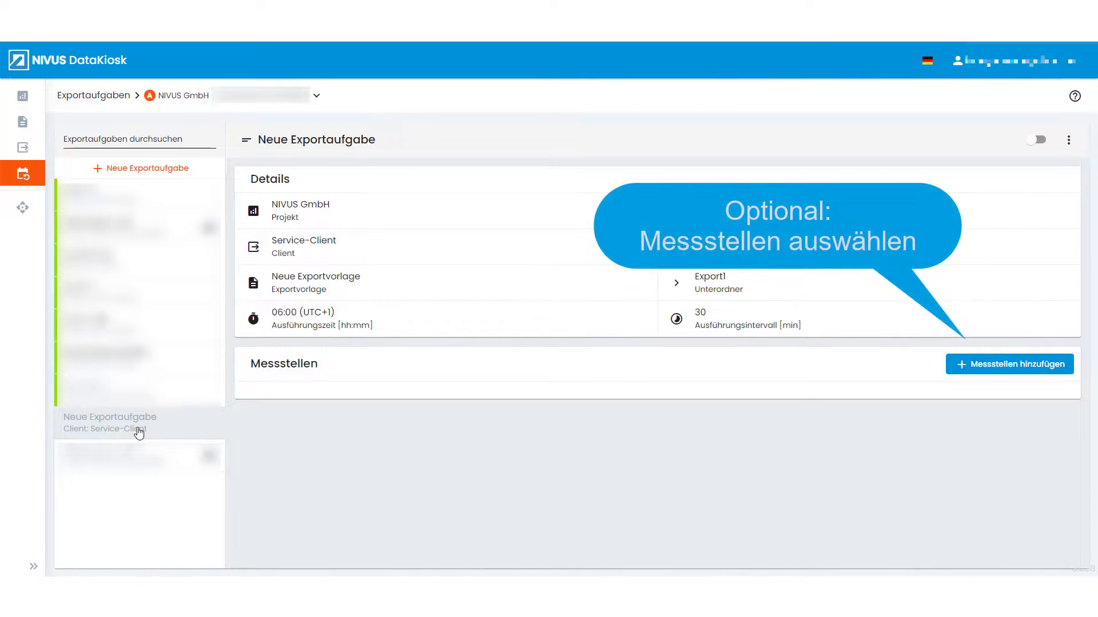
{"action": "left_click", "coordinate": [960, 368]}
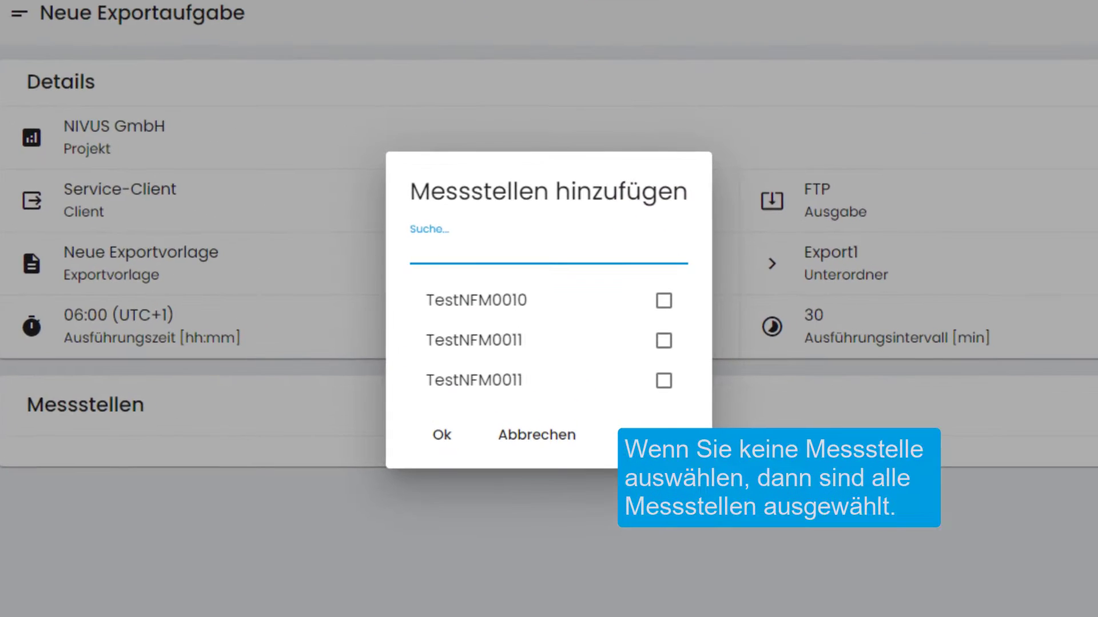
{"action": "left_click", "coordinate": [663, 303]}
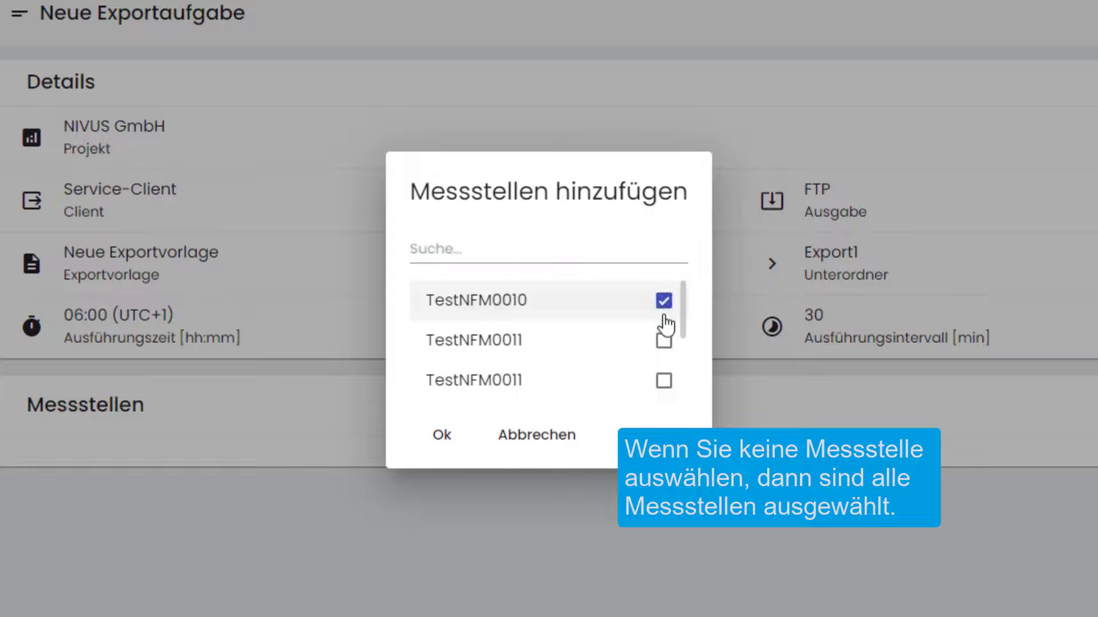
{"action": "left_click", "coordinate": [665, 346]}
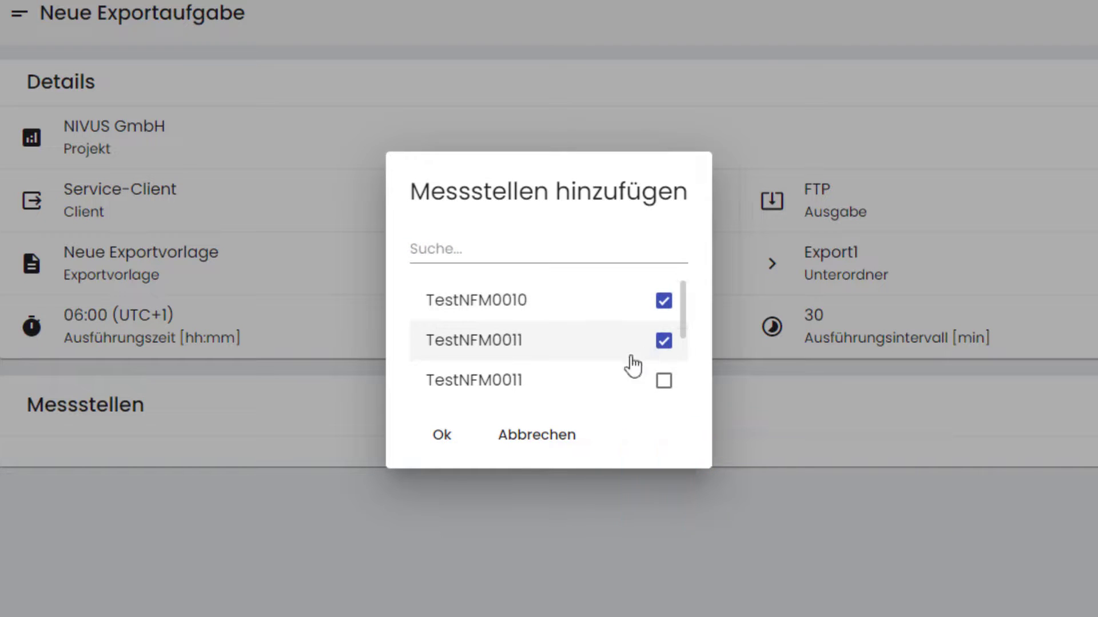
{"action": "left_click", "coordinate": [436, 449]}
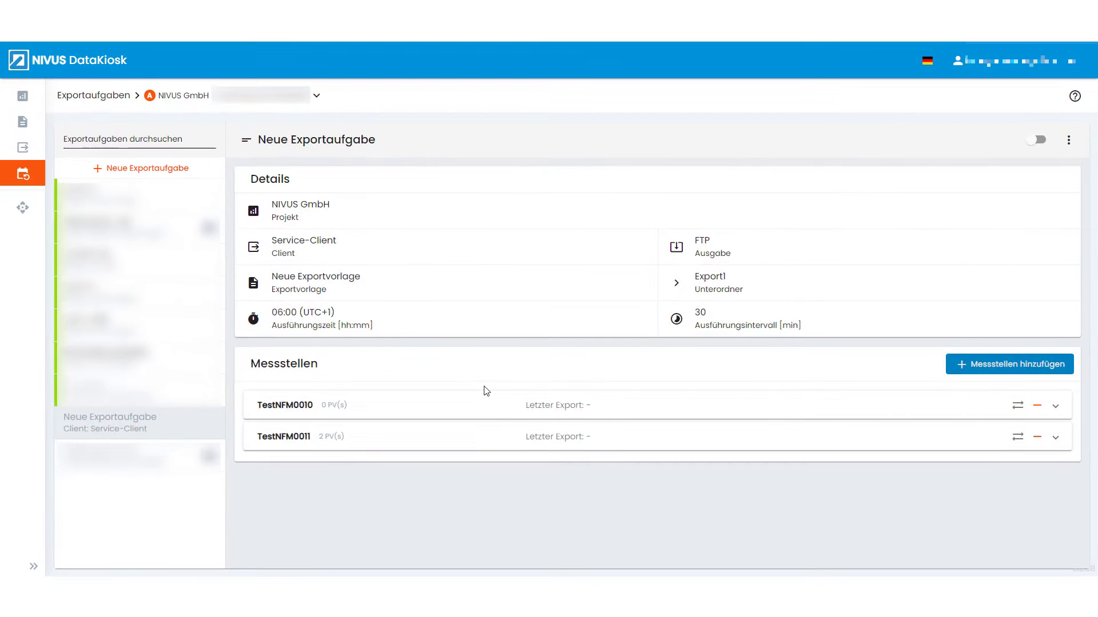
Step: Add Analog Input 0, 1, 2 and their Curr variants as TestNFM0010's process variables
{"action": "left_click", "coordinate": [1055, 406]}
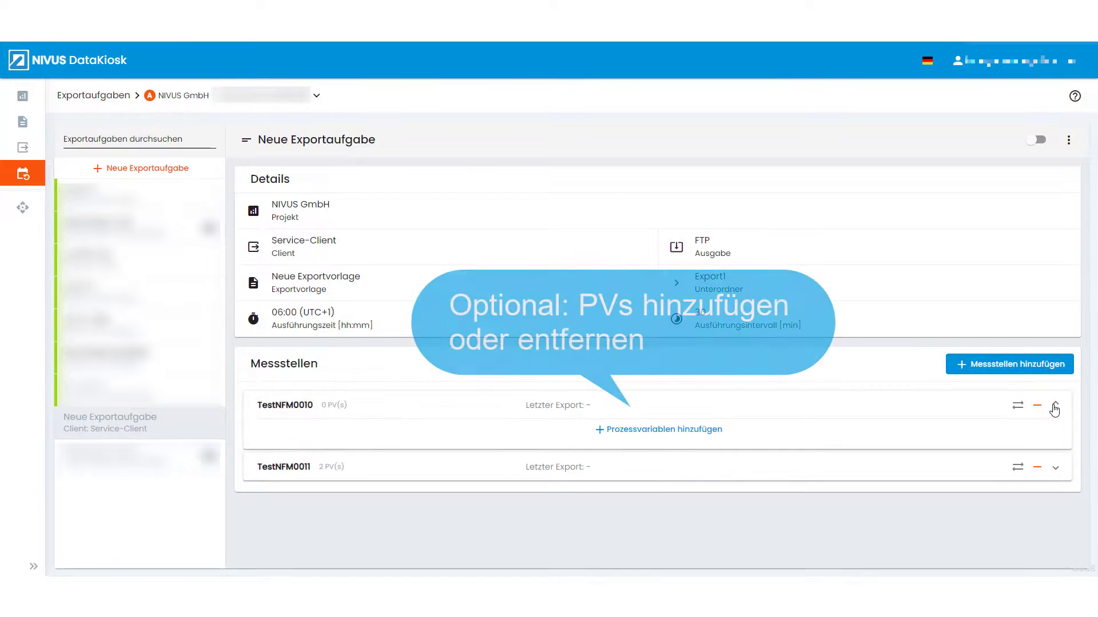
{"action": "left_click", "coordinate": [662, 430]}
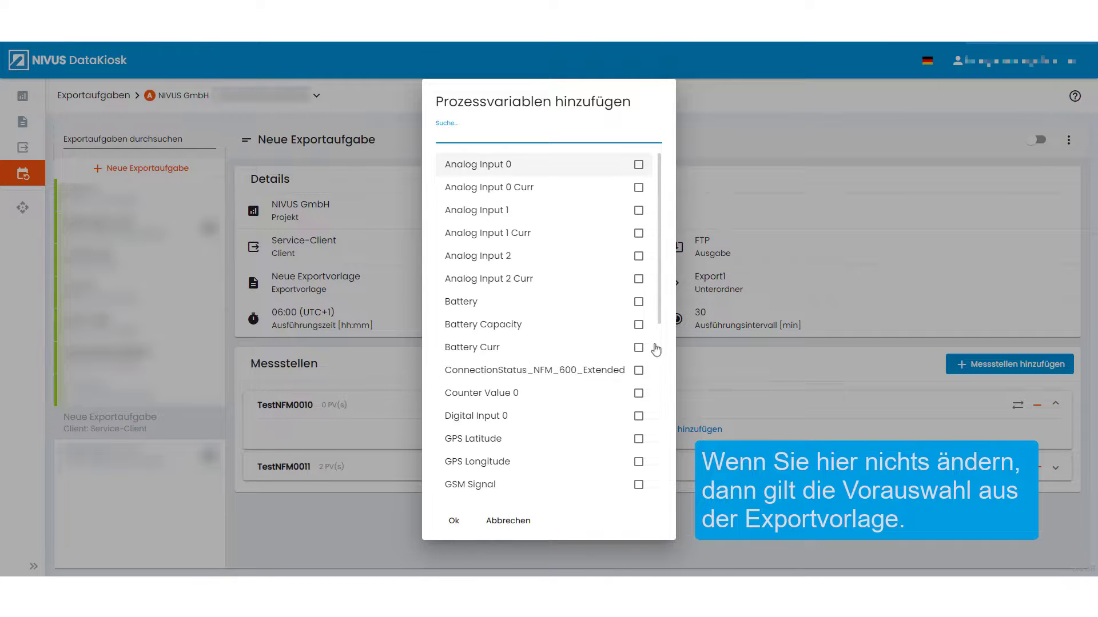
{"action": "left_click", "coordinate": [638, 169]}
{"action": "left_click", "coordinate": [639, 189]}
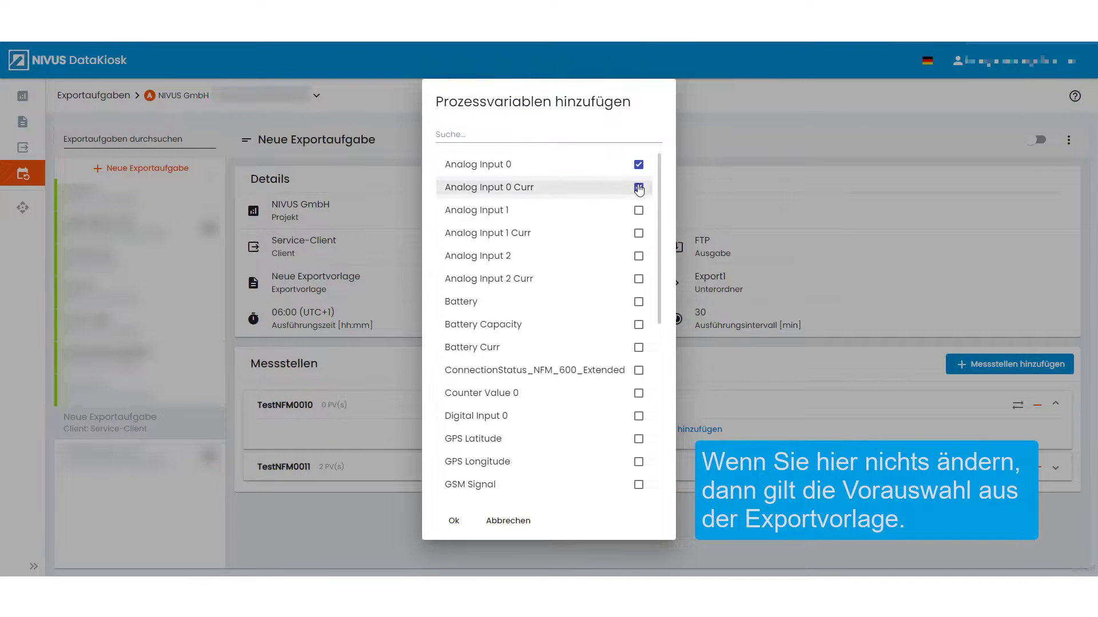
{"action": "left_click", "coordinate": [639, 211]}
{"action": "left_click", "coordinate": [639, 234]}
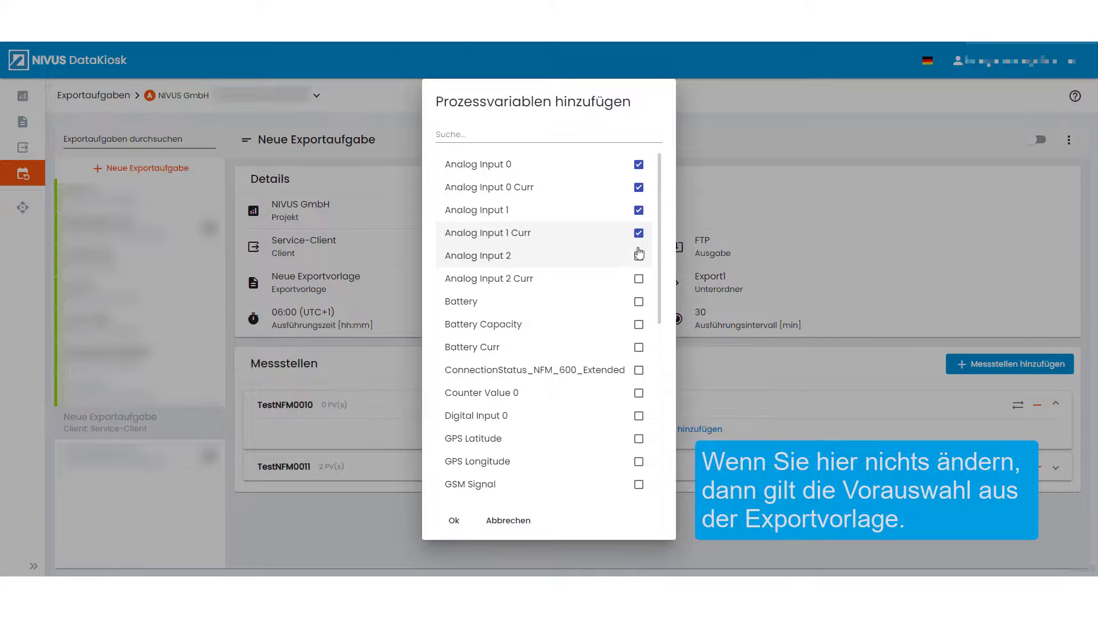
{"action": "left_click", "coordinate": [638, 257]}
{"action": "left_click", "coordinate": [638, 279]}
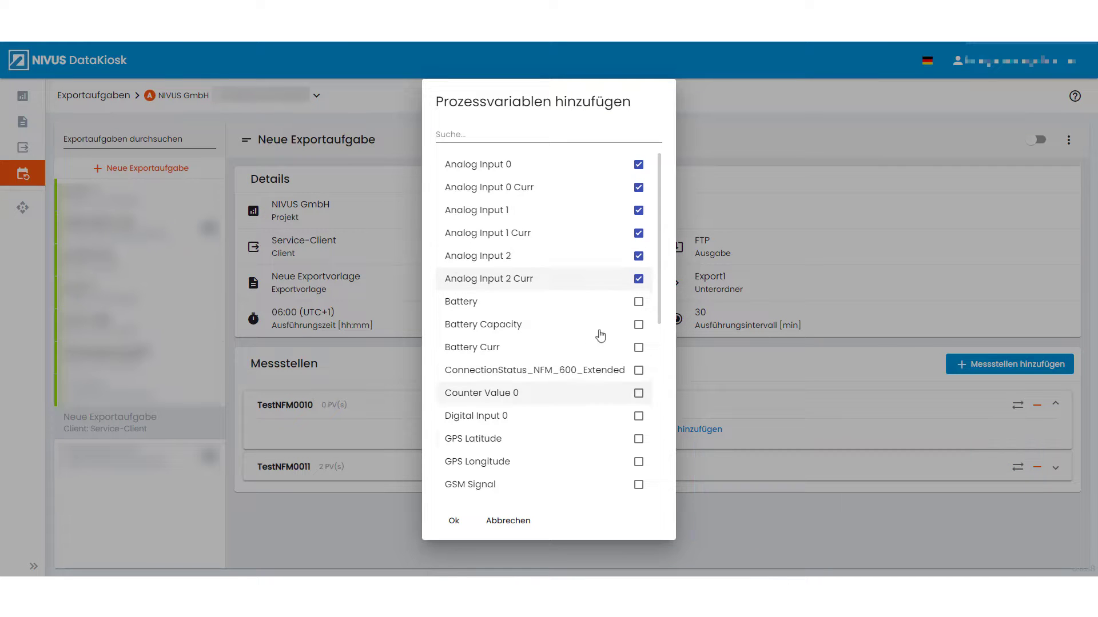
{"action": "left_click", "coordinate": [454, 522]}
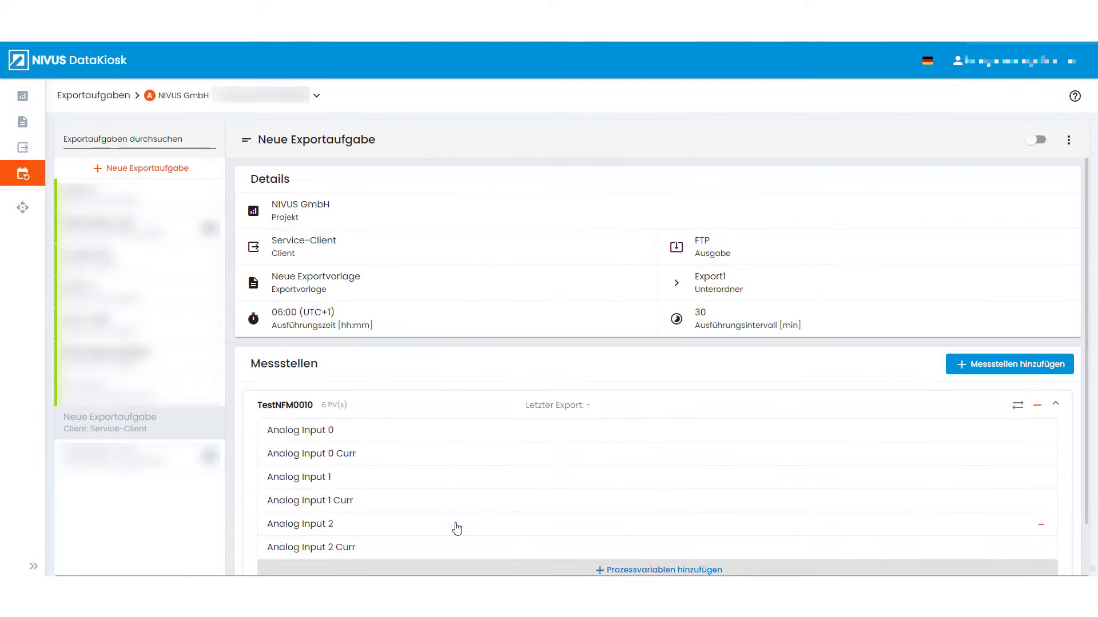
Step: Add Analog Input 2 and Analog Input 2 Curr to TestNFM0011's process variables
{"action": "left_click", "coordinate": [1055, 405]}
{"action": "left_click", "coordinate": [1057, 437]}
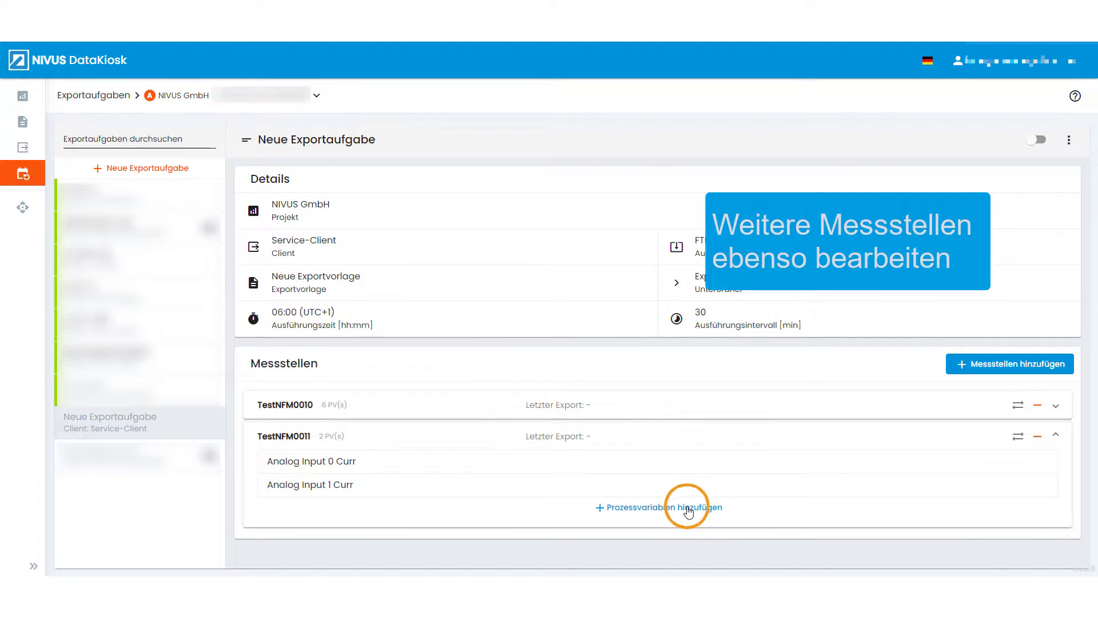
{"action": "left_click", "coordinate": [687, 509]}
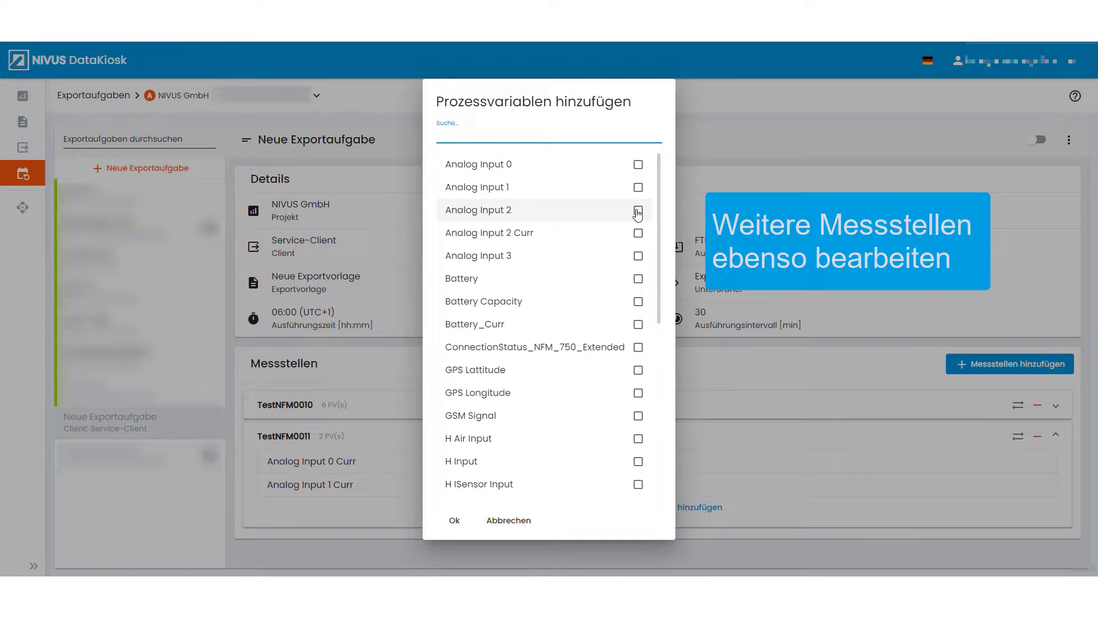
{"action": "left_click", "coordinate": [637, 211]}
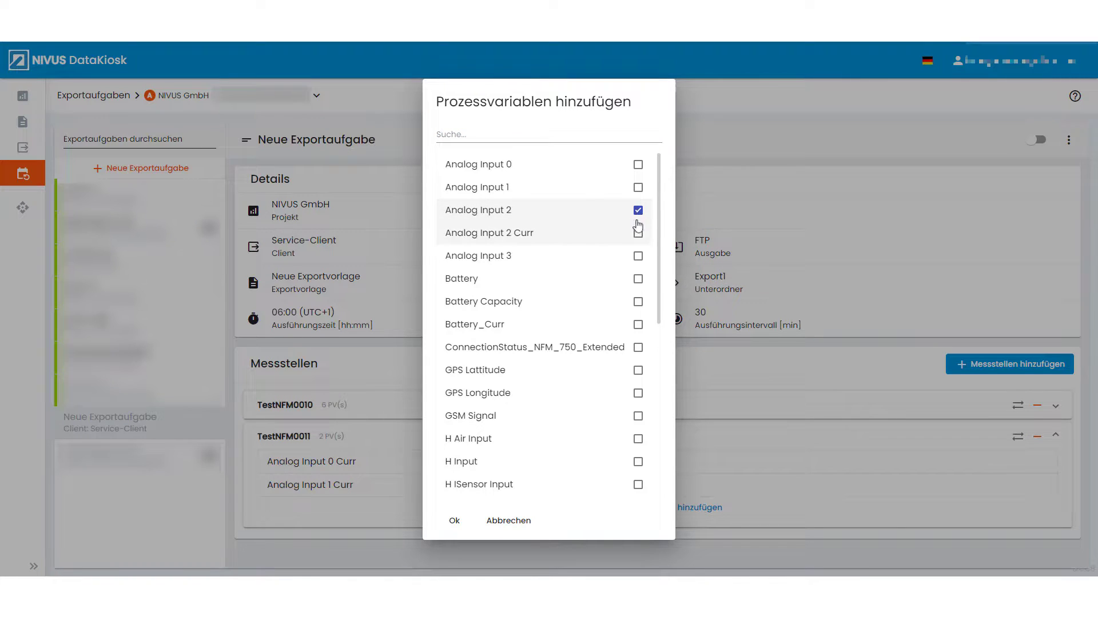
{"action": "left_click", "coordinate": [638, 230]}
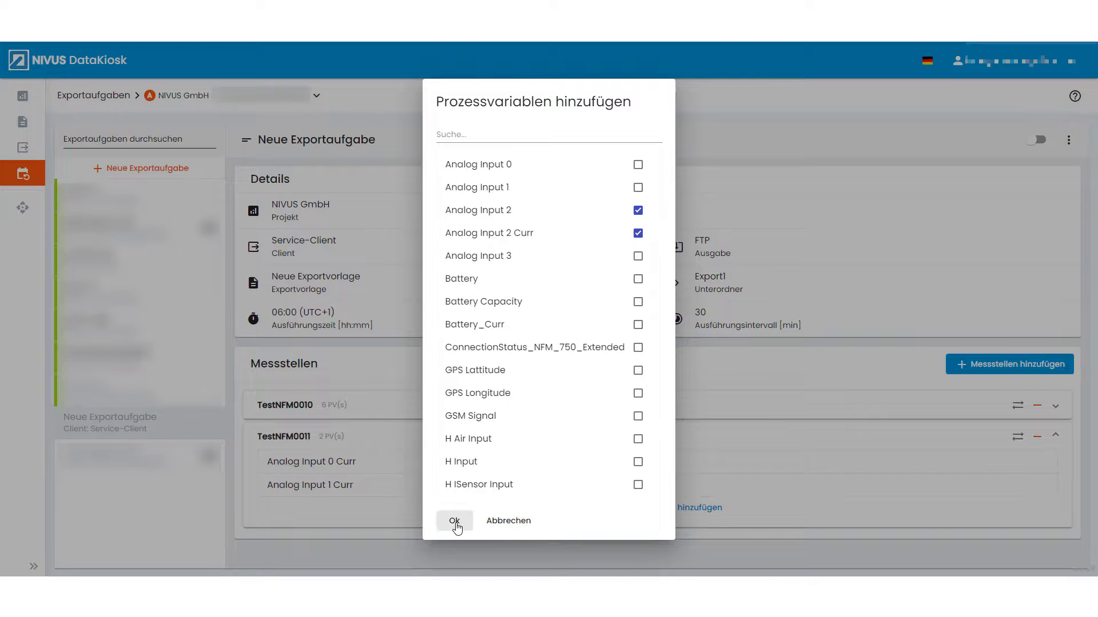
{"action": "left_click", "coordinate": [455, 521]}
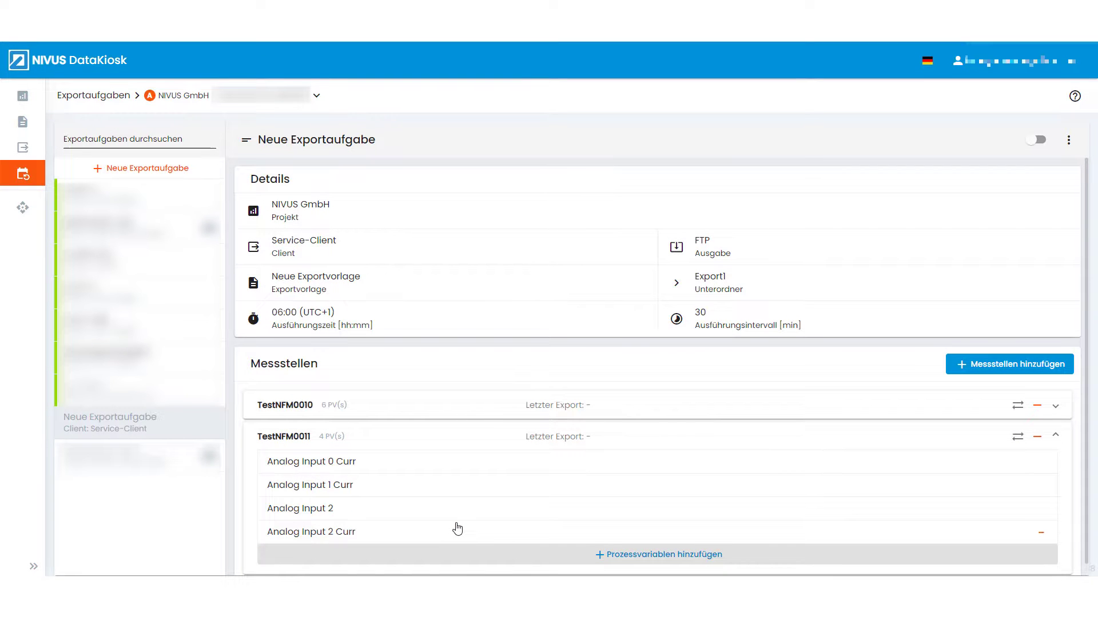
{"action": "left_click", "coordinate": [1054, 439]}
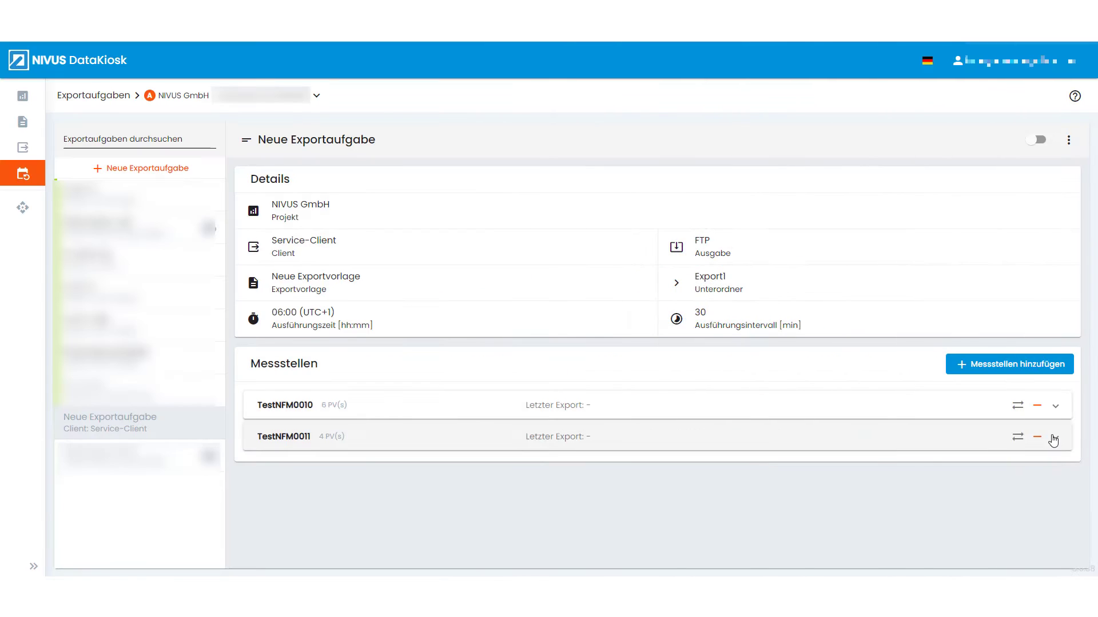
Step: Switch on the activation toggle for Neue Exportaufgabe
{"action": "left_click", "coordinate": [1039, 140]}
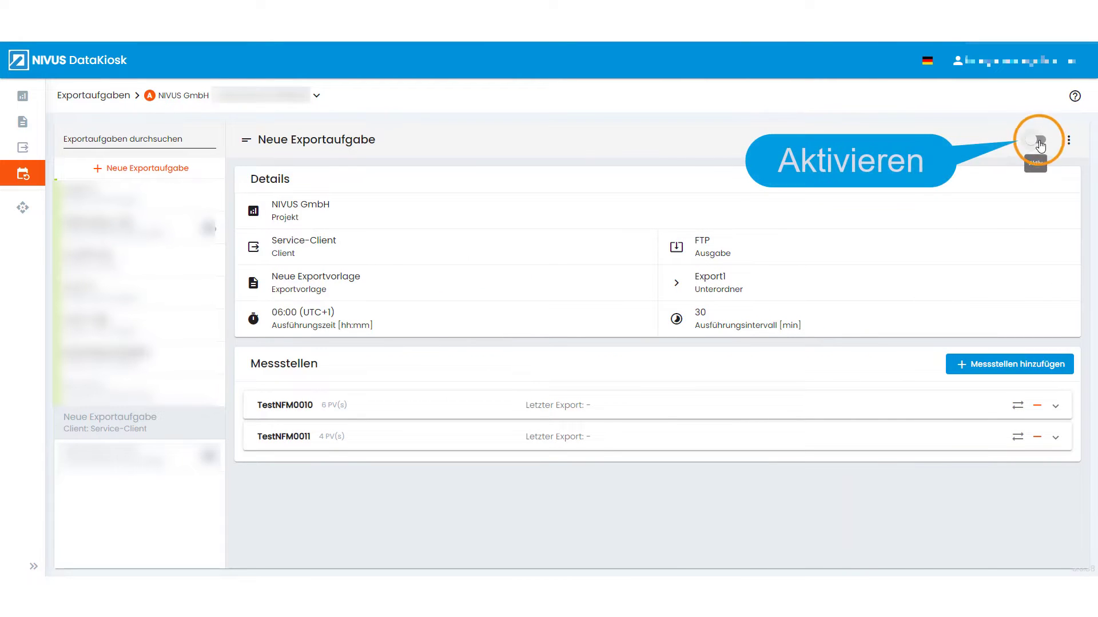